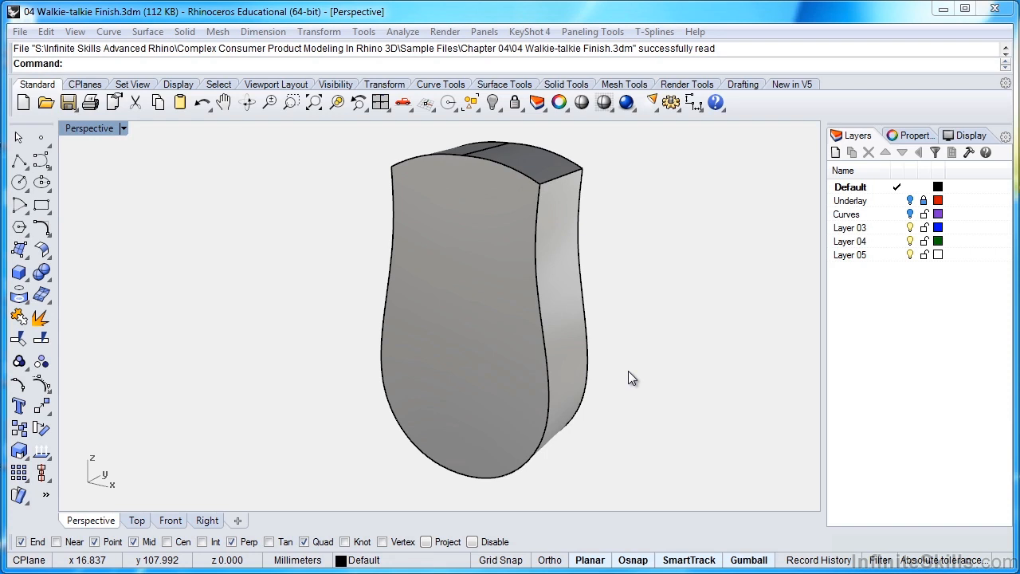
Step: Set up an edge fillet on the front and back outline edges of the walkie-talkie body with the preview enabled
click(47, 281)
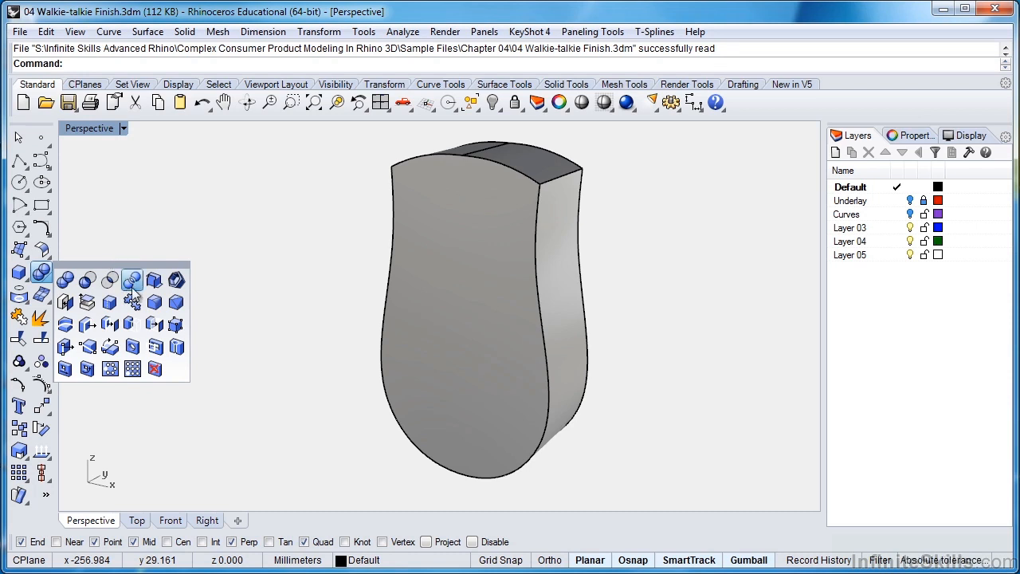
click(153, 302)
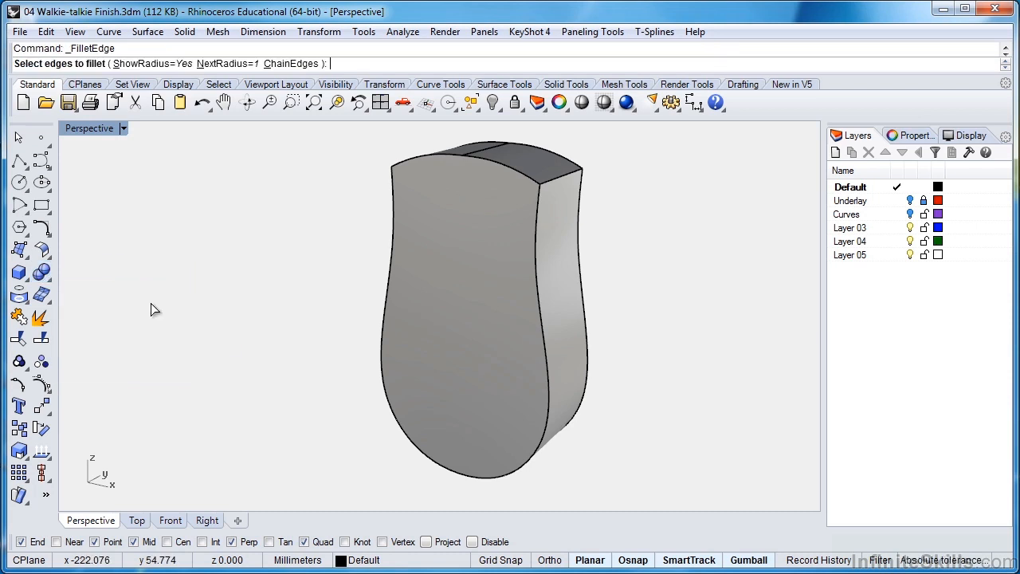
click(534, 256)
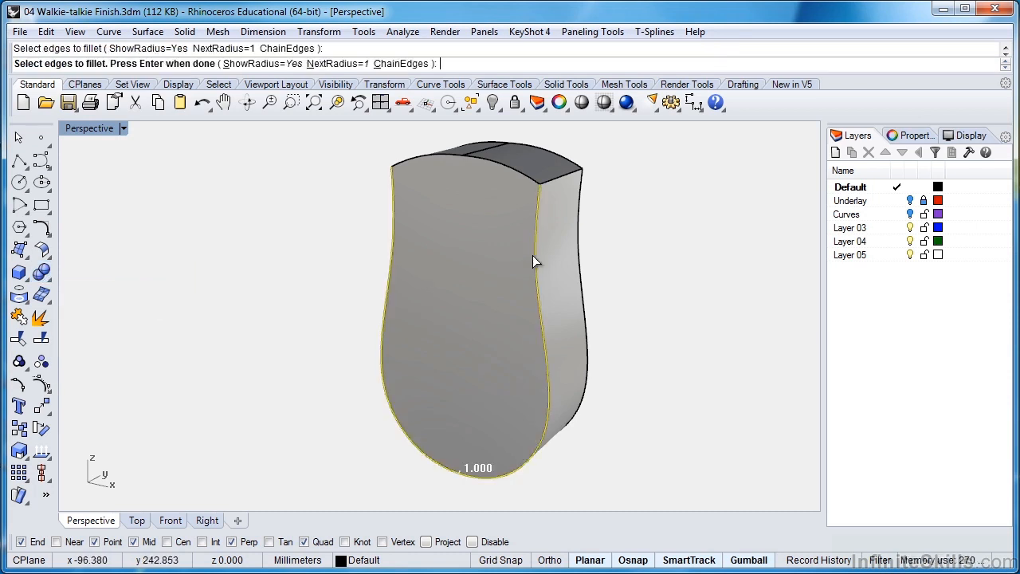
click(578, 262)
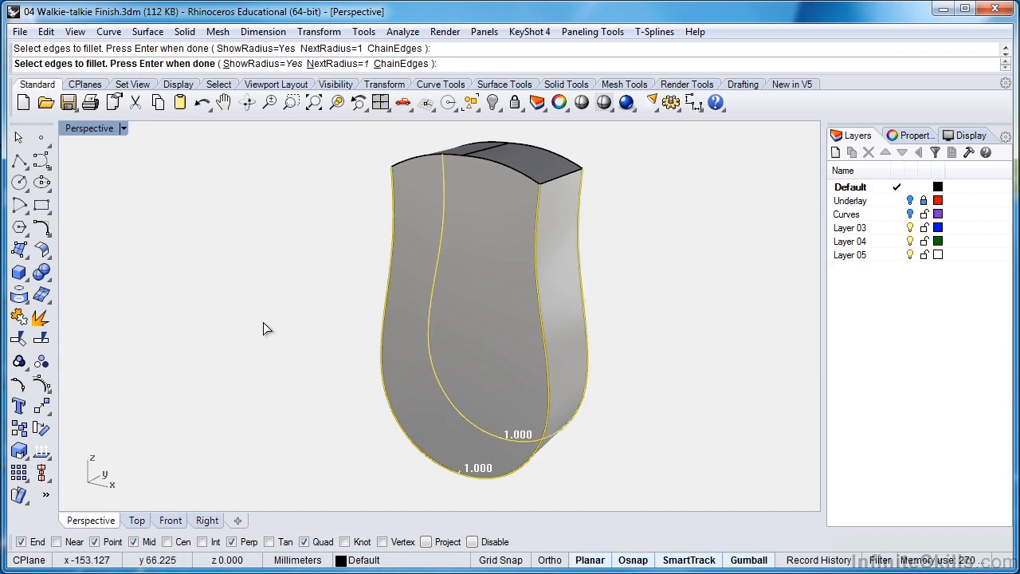
key(Return)
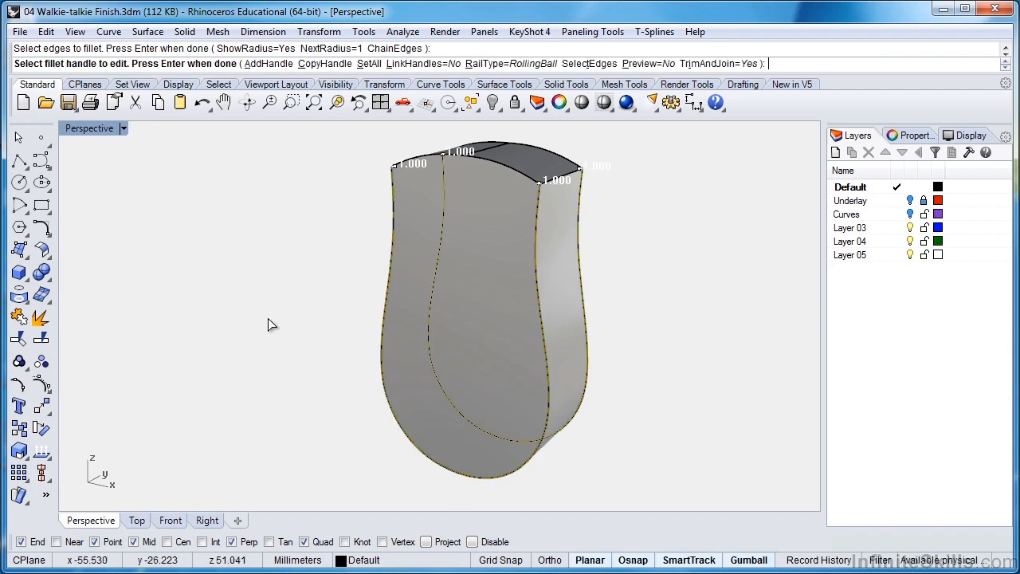
click(658, 64)
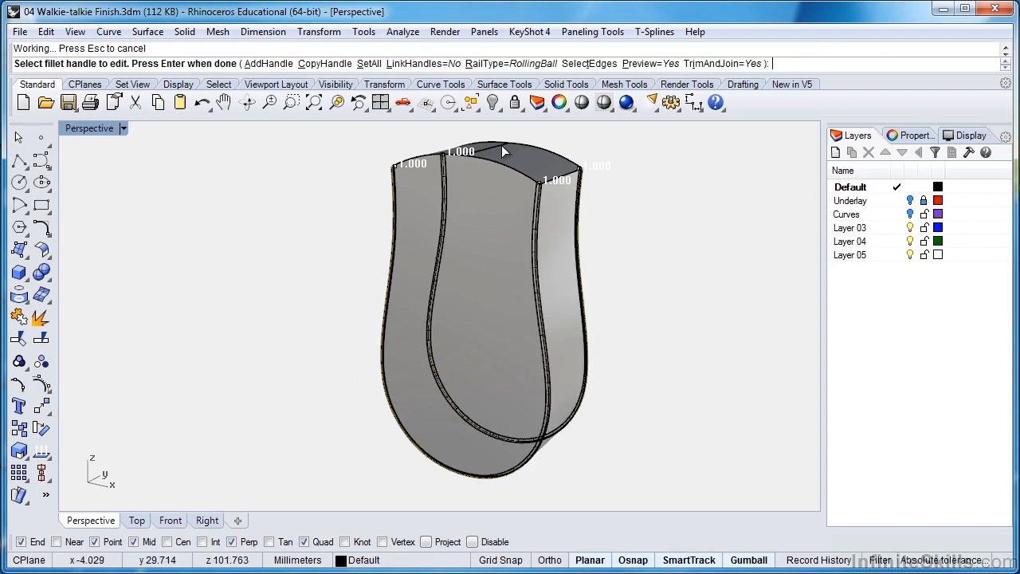
Step: Try a 15 mm radius on all fillet handles of the body's outline edges, and undo the fillet
click(369, 64)
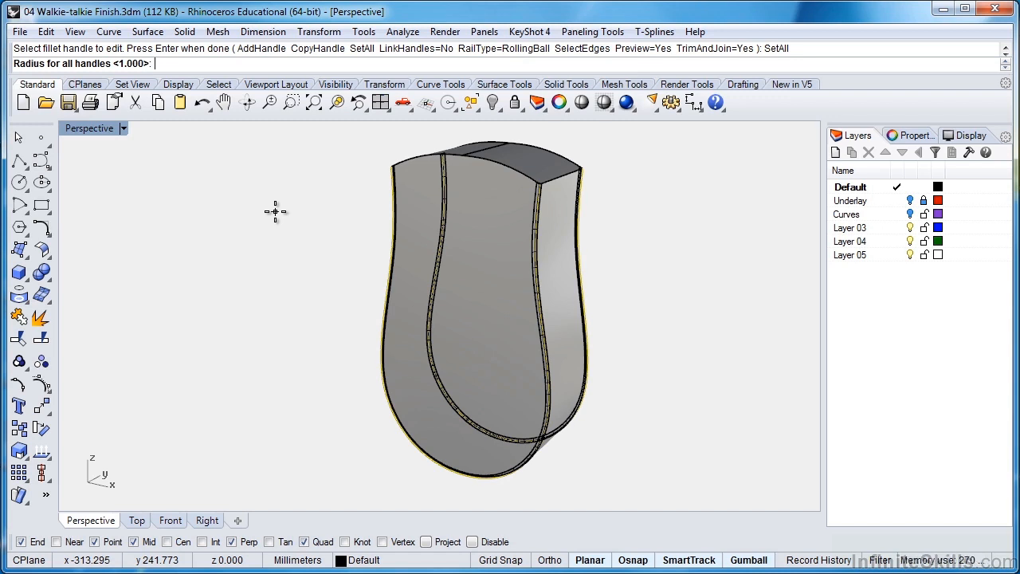
text(15)
key(Return)
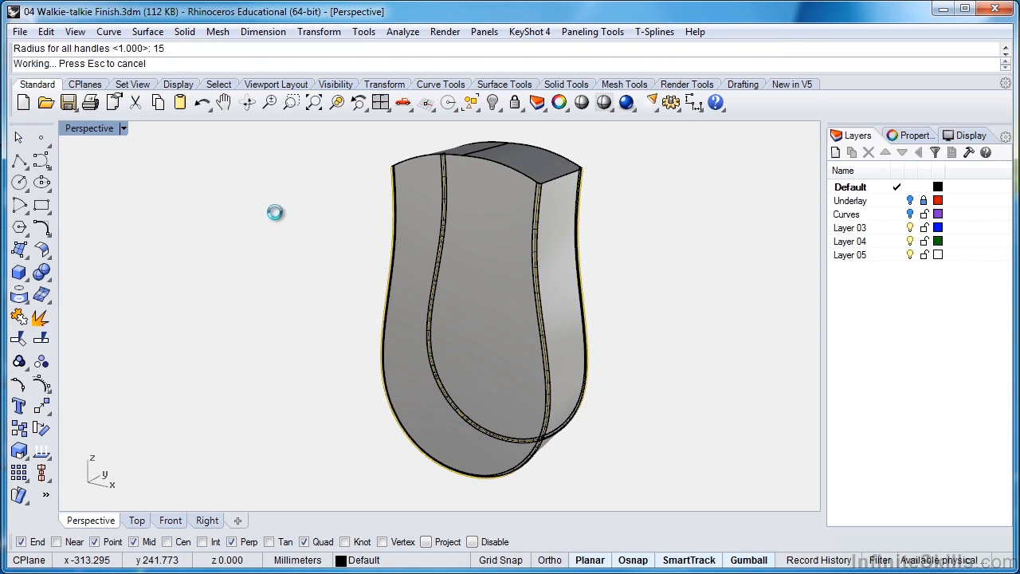
key(Return)
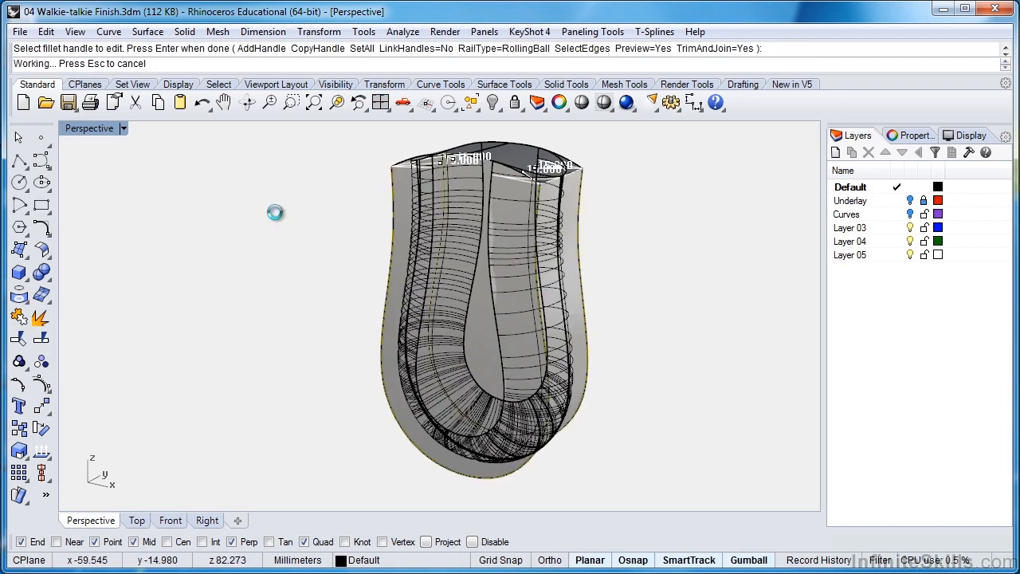
mouse_move(681, 273)
right_down()
mouse_move(671, 292)
mouse_move(539, 303)
mouse_move(331, 283)
mouse_move(654, 278)
mouse_move(667, 286)
right_up()
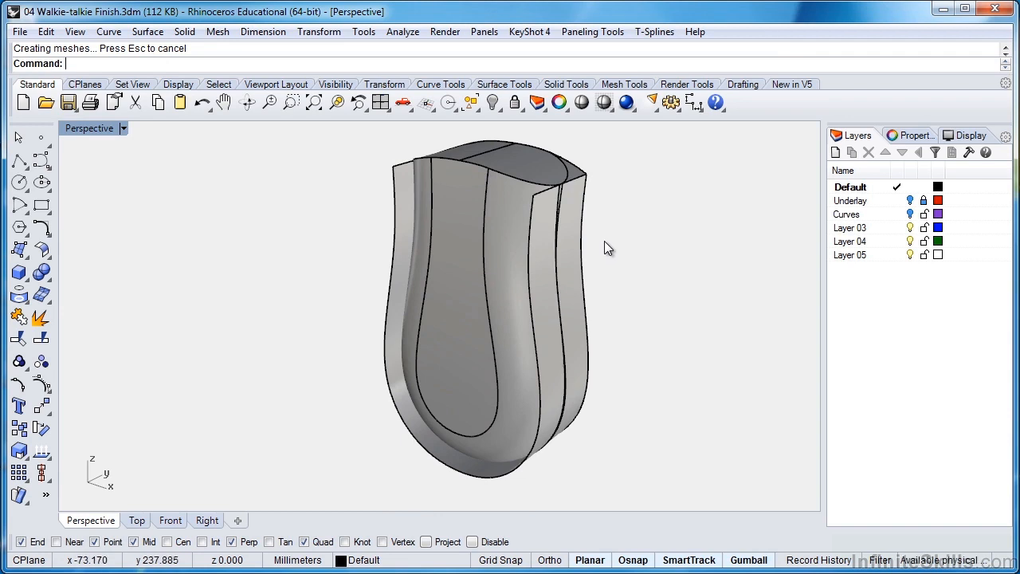
key(ctrl+z)
Step: Try a 14.5 mm fillet on the front and back outline edges, check the upper corner, and undo it
key(Return)
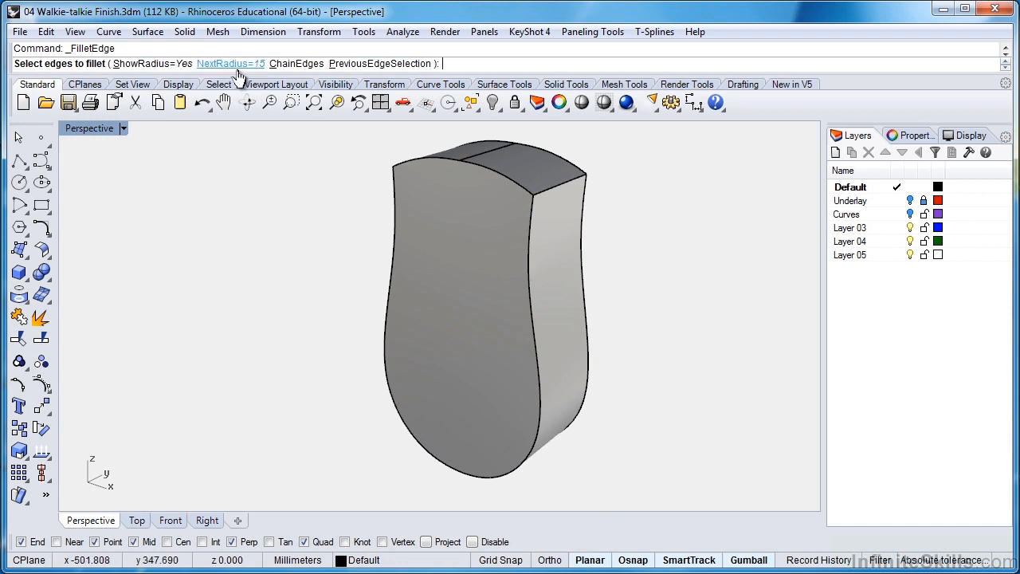
text(14.5)
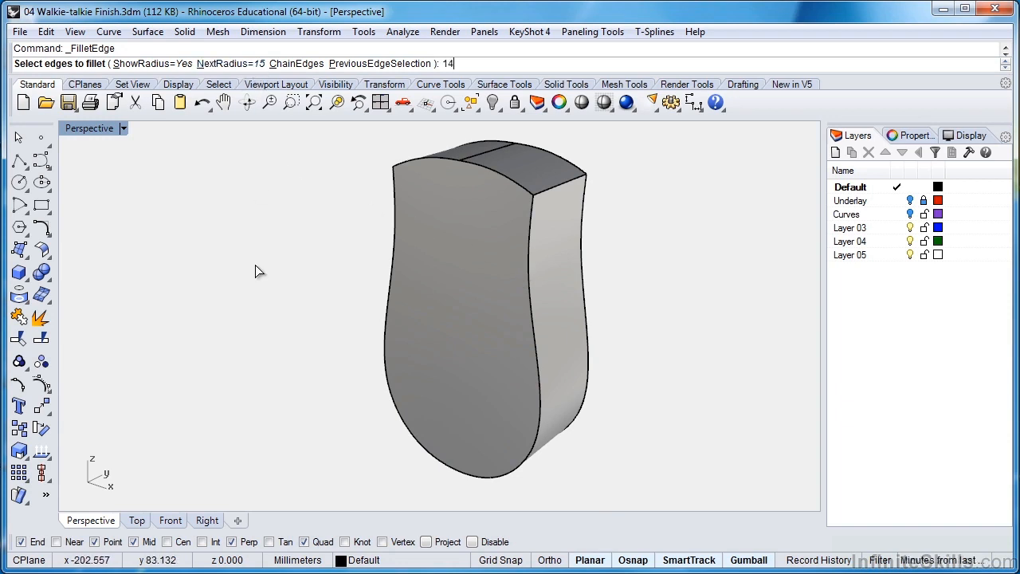
key(Return)
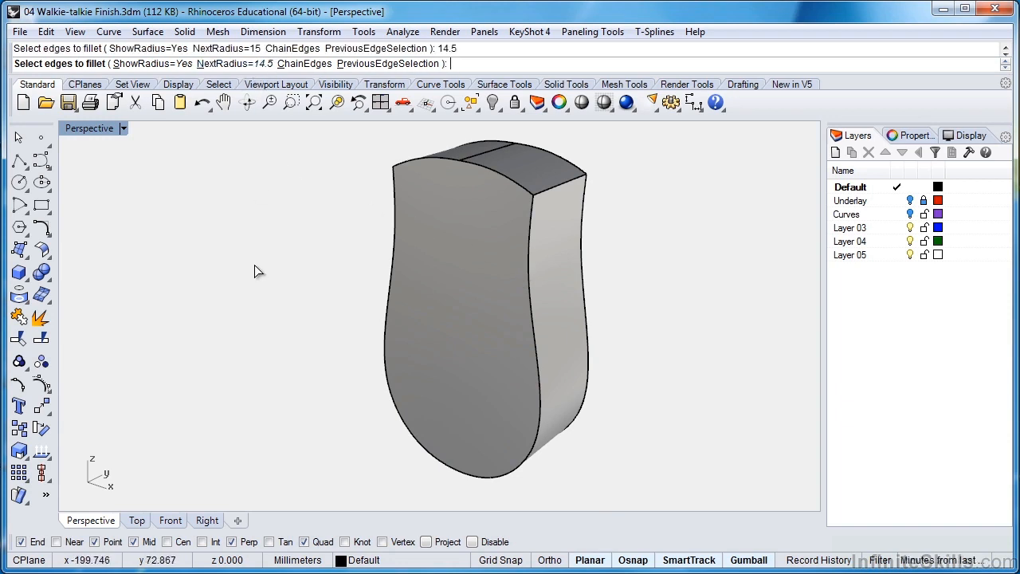
click(529, 290)
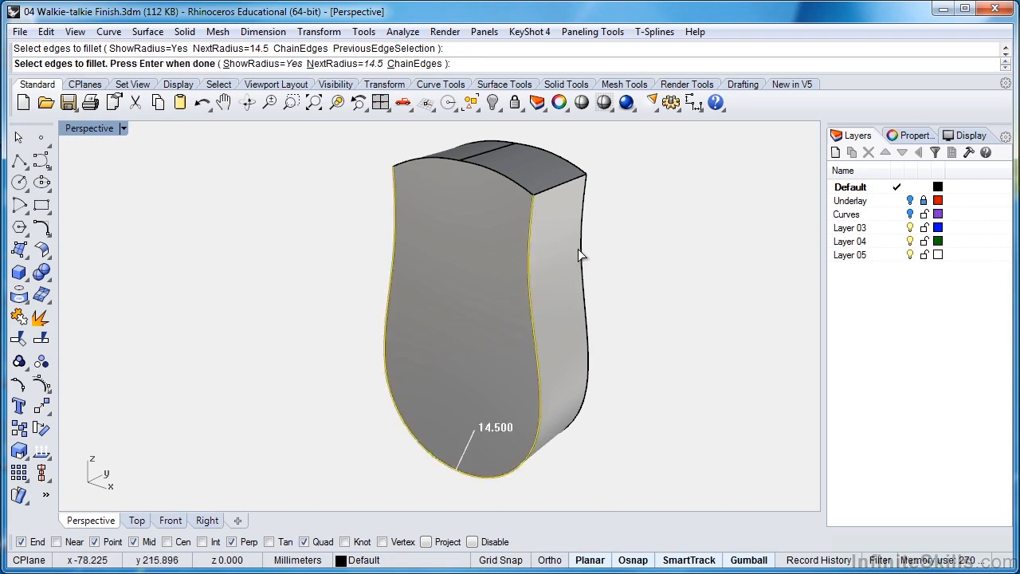
click(580, 251)
key(Return)
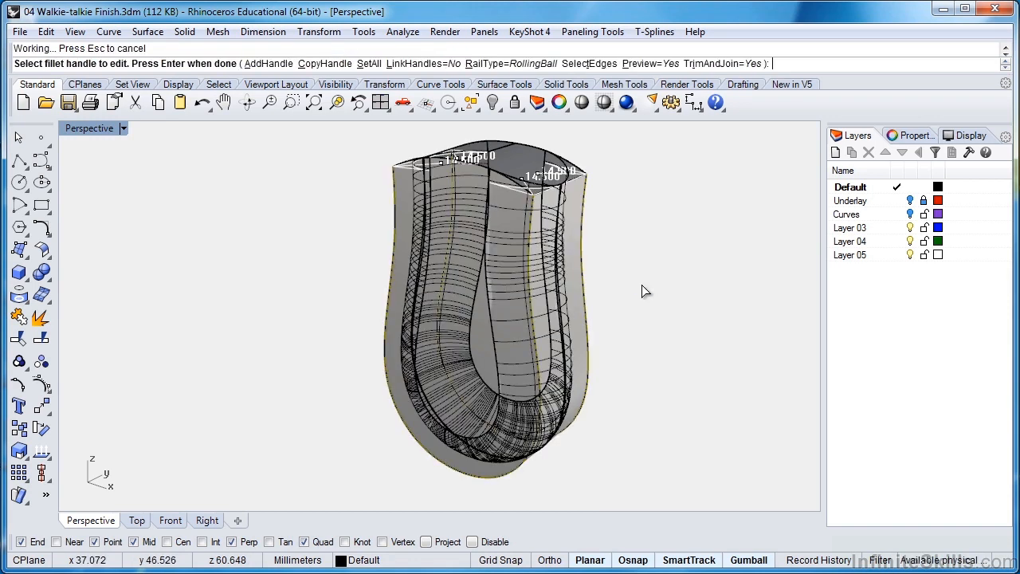
key(Return)
scroll(574, 184, up, 5)
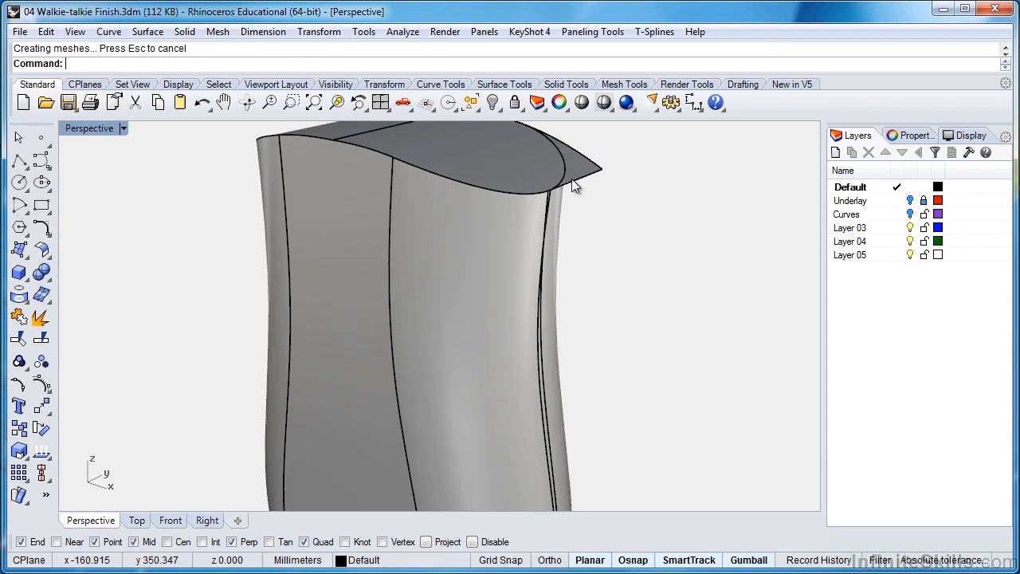
scroll(572, 179, down, 5)
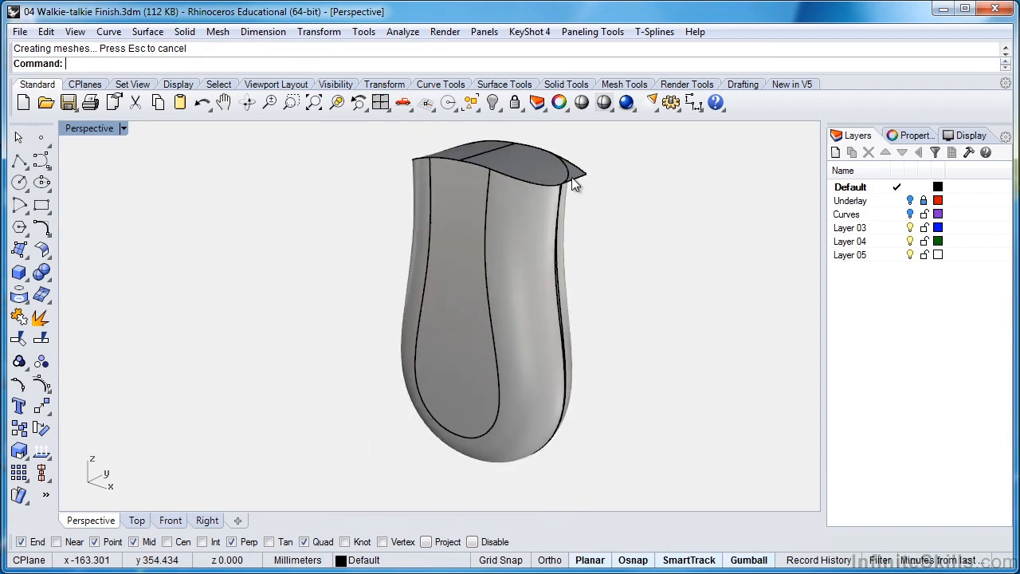
key(ctrl+z)
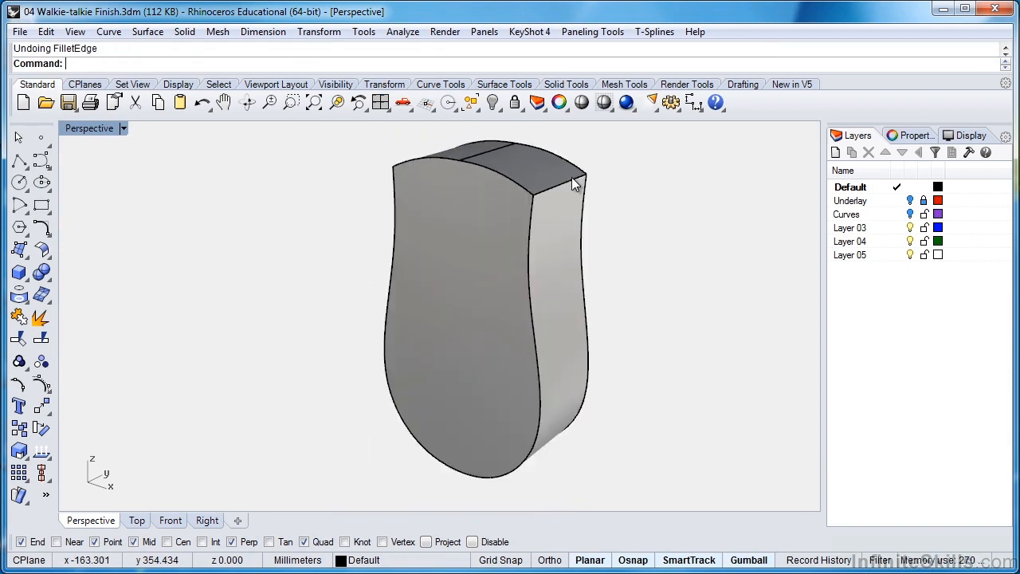
Step: Fillet the body's outline edges from the previous edge selection, setting the radius of all handles to 14 mm
key(Return)
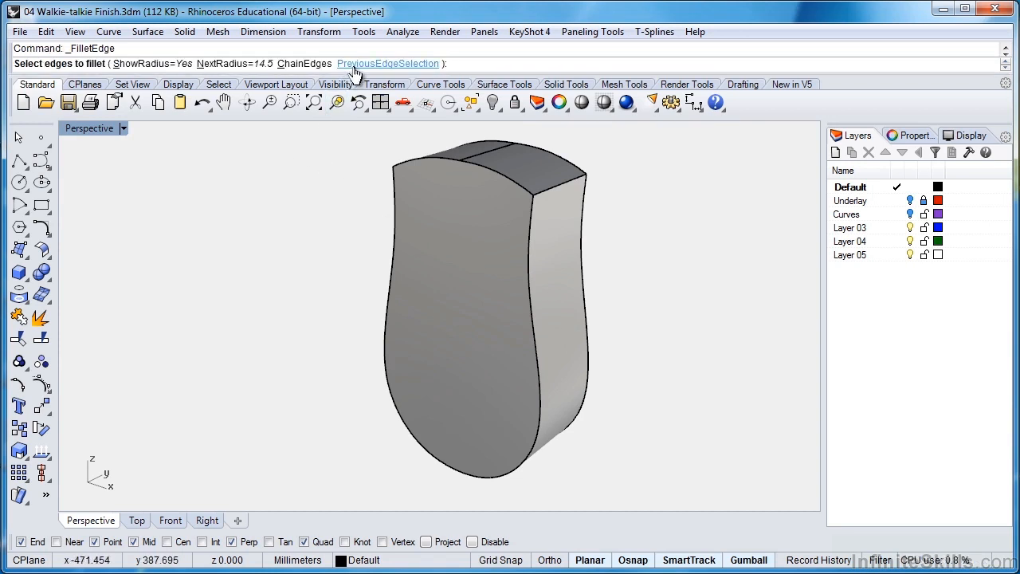
click(388, 64)
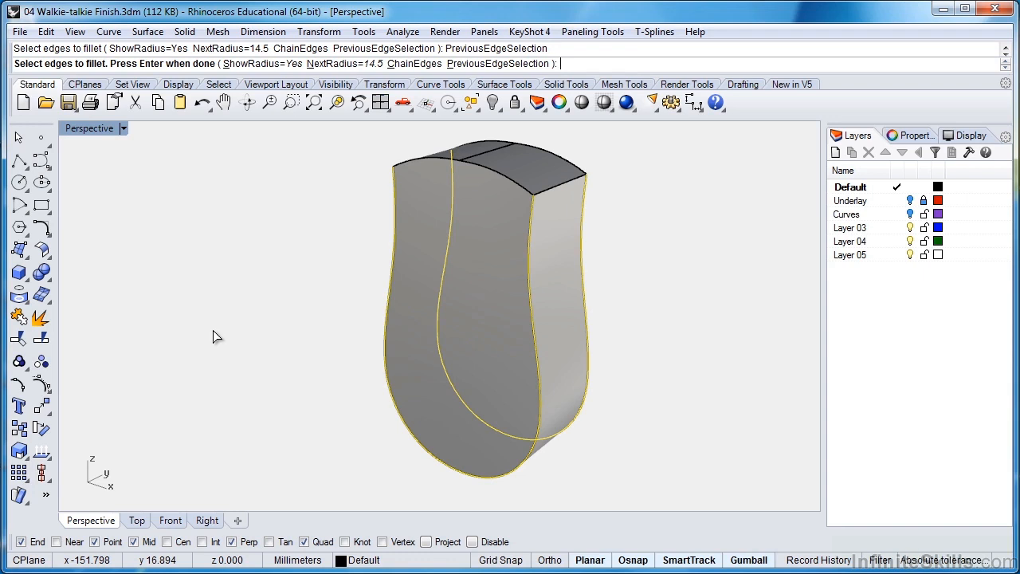
key(Return)
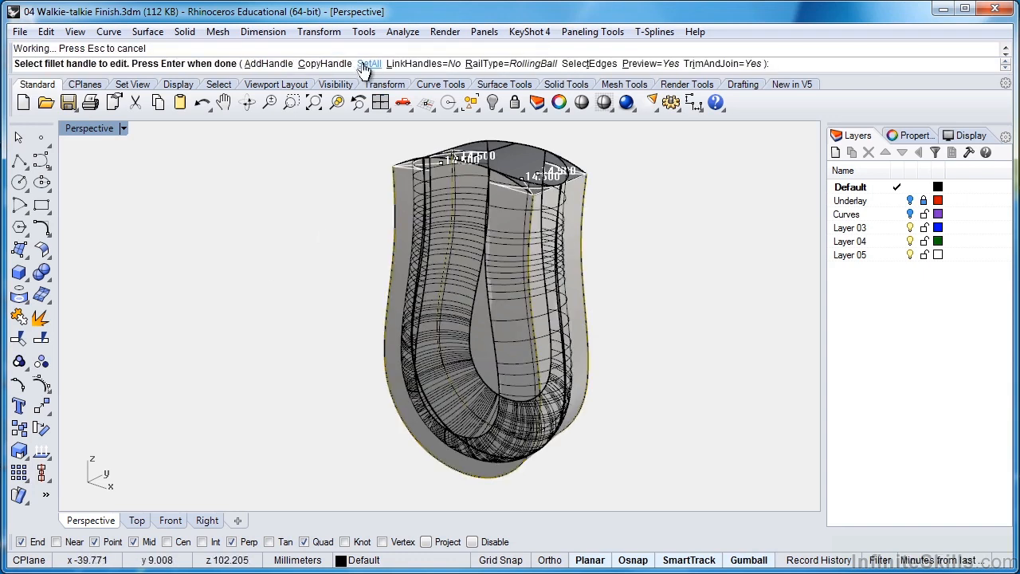
click(366, 64)
text(14)
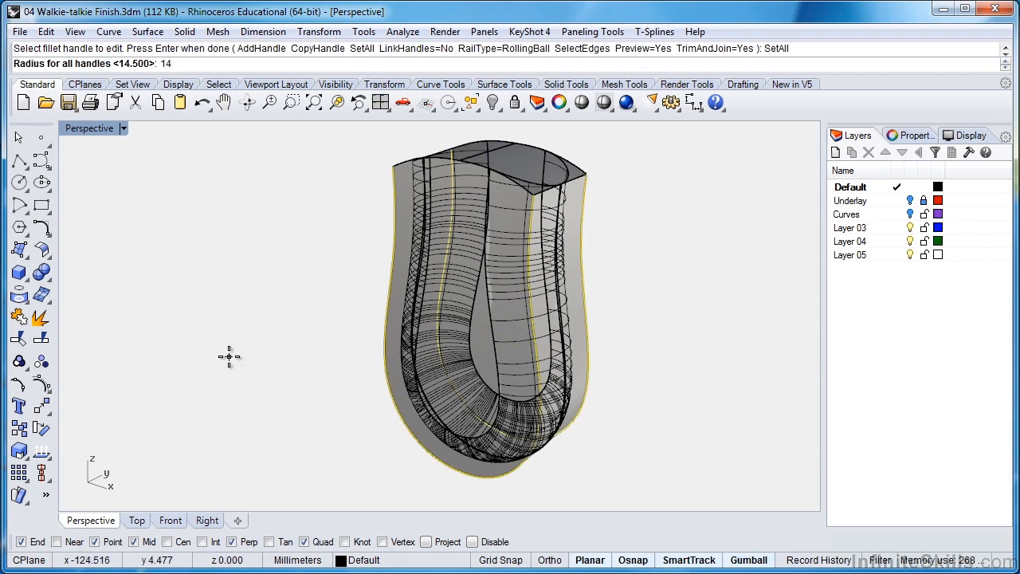
key(Return)
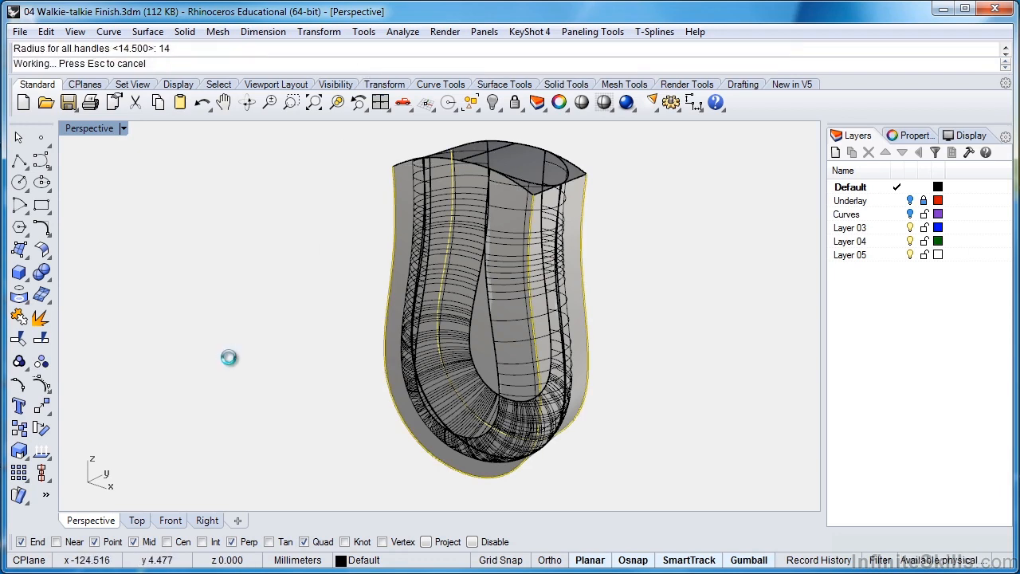
scroll(560, 238, up, 8)
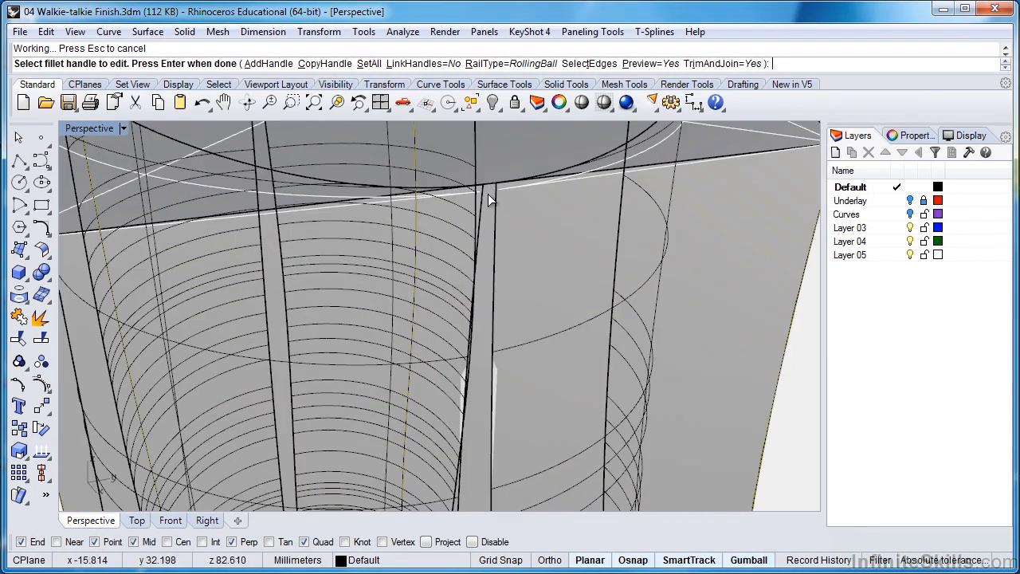
scroll(489, 194, down, 12)
scroll(490, 418, up, 8)
right_drag(498, 394, 466, 335)
scroll(564, 348, down, 7)
key(Return)
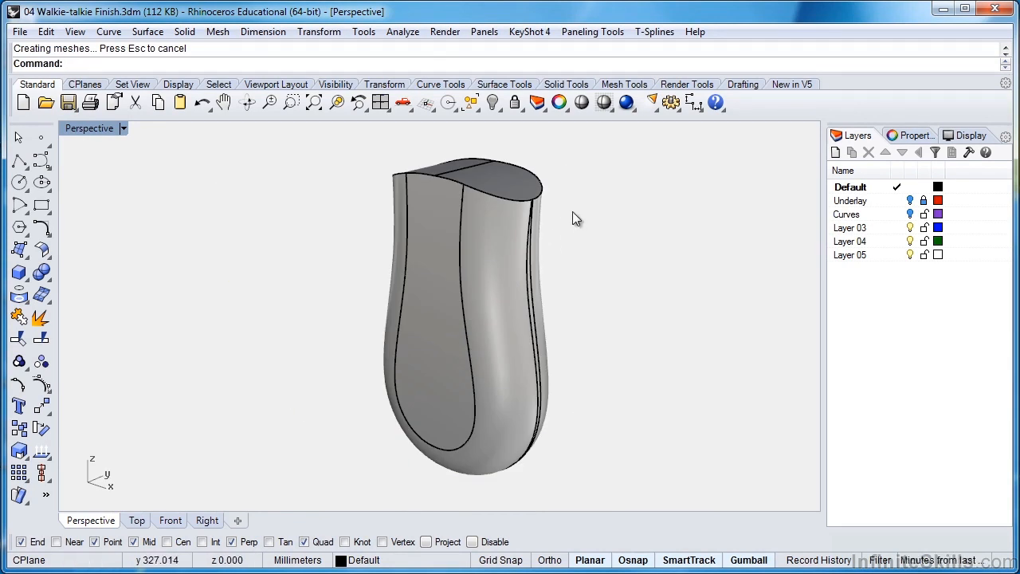
click(44, 274)
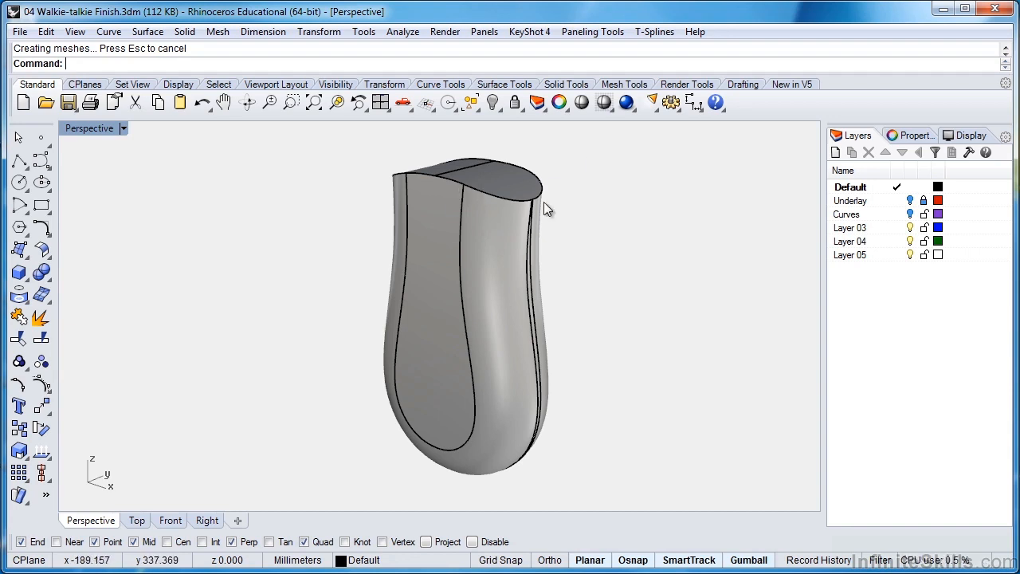
click(182, 35)
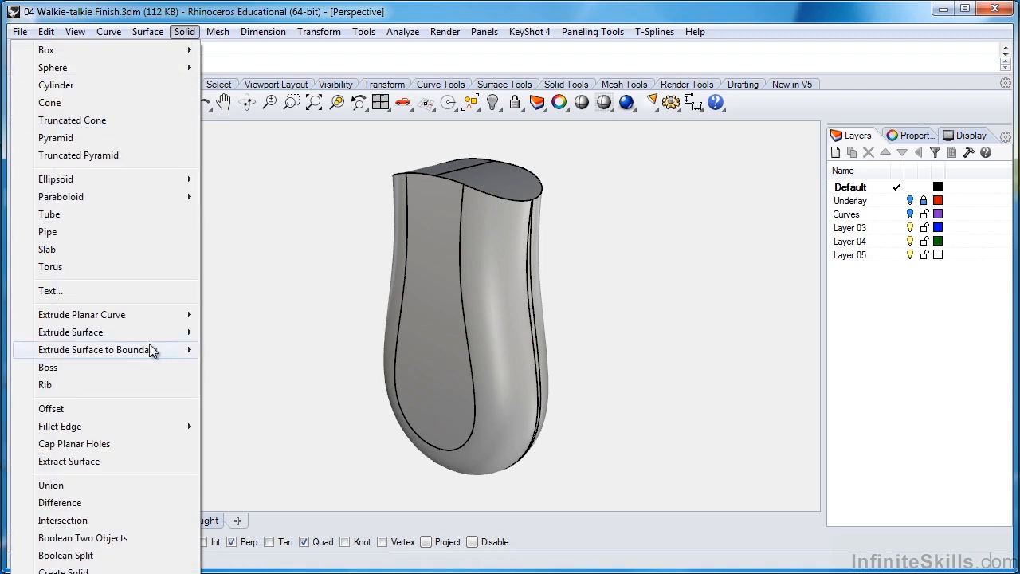
mouse_move(98, 426)
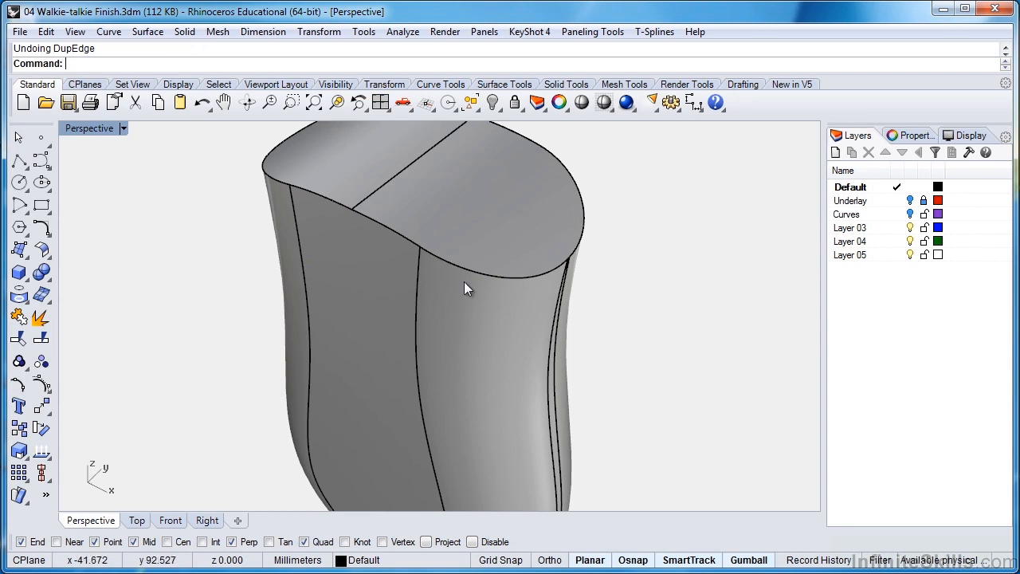
Step: Create a solid box standing on the construction plane in the empty space beside the walkie-talkie body
scroll(396, 335, down, 5)
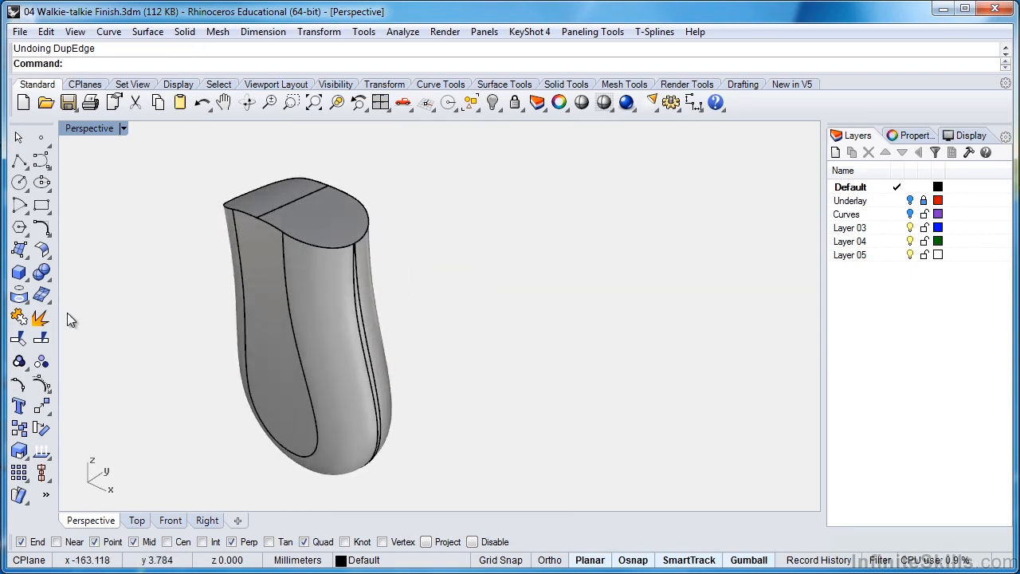
click(18, 272)
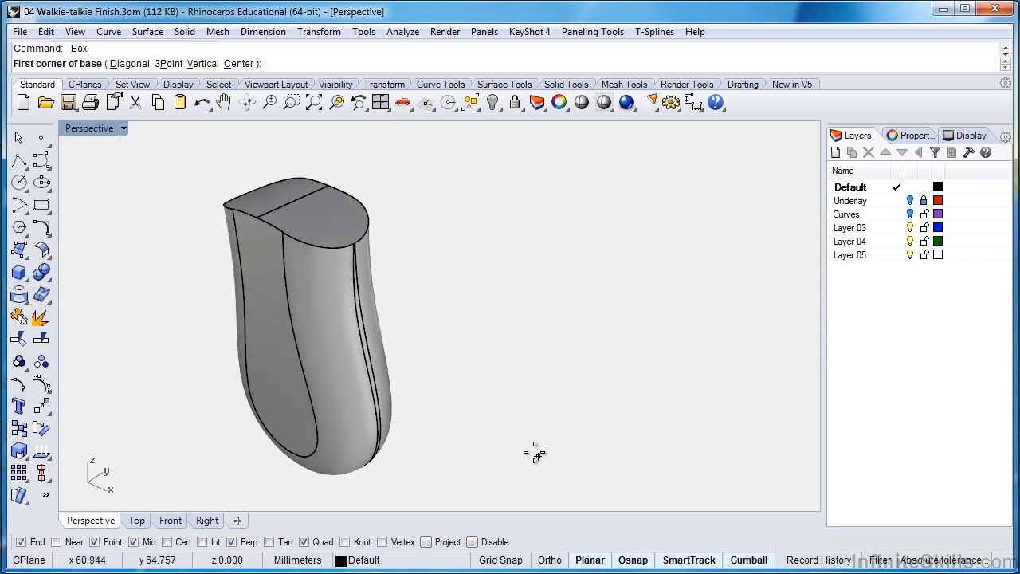
click(515, 428)
click(675, 400)
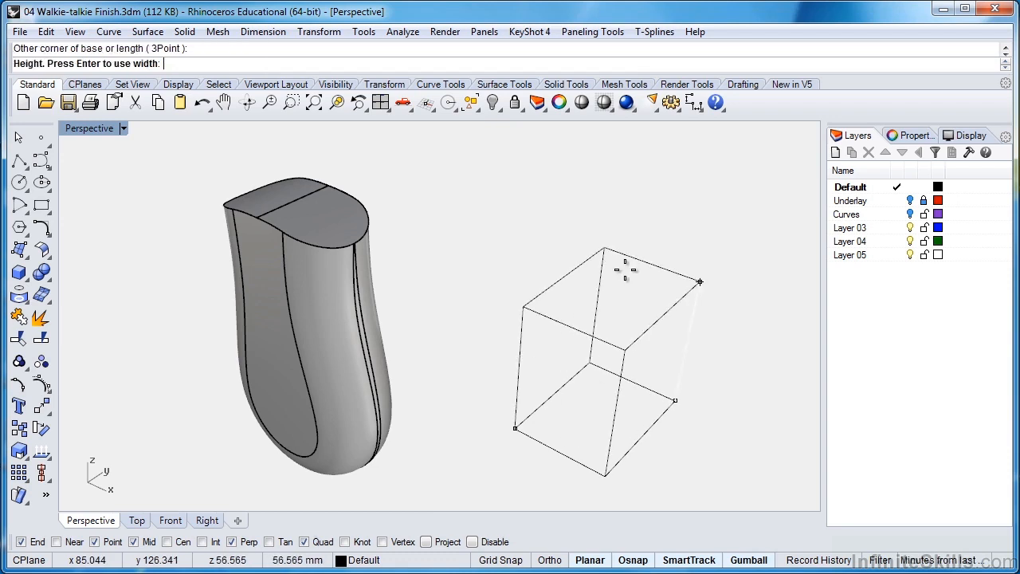
click(622, 252)
shift+right_drag(622, 252, 573, 236)
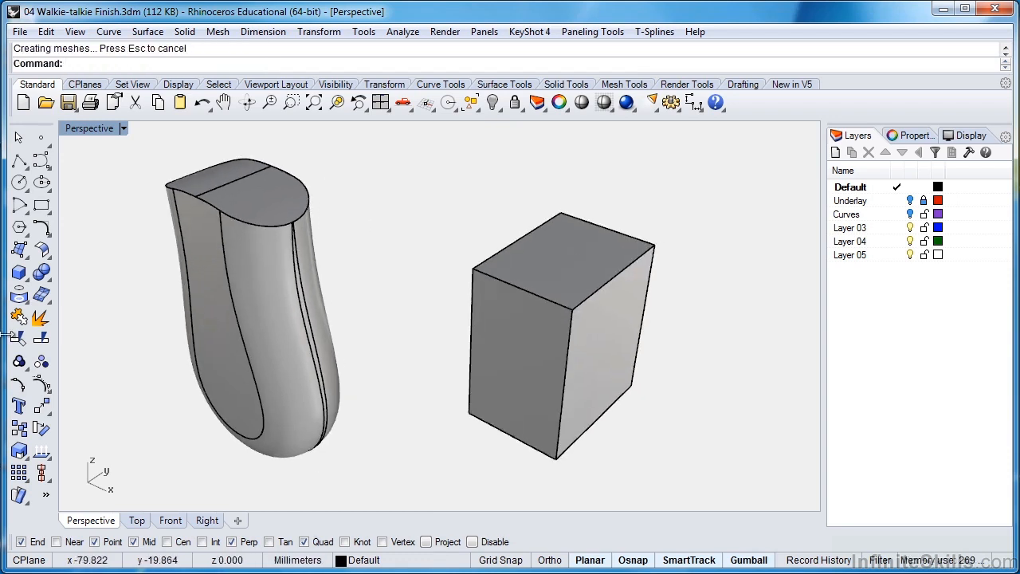
Step: Fillet the sample box's upper front edge, setting the radius of all handles to 10 mm
click(40, 283)
click(189, 312)
click(520, 288)
key(Return)
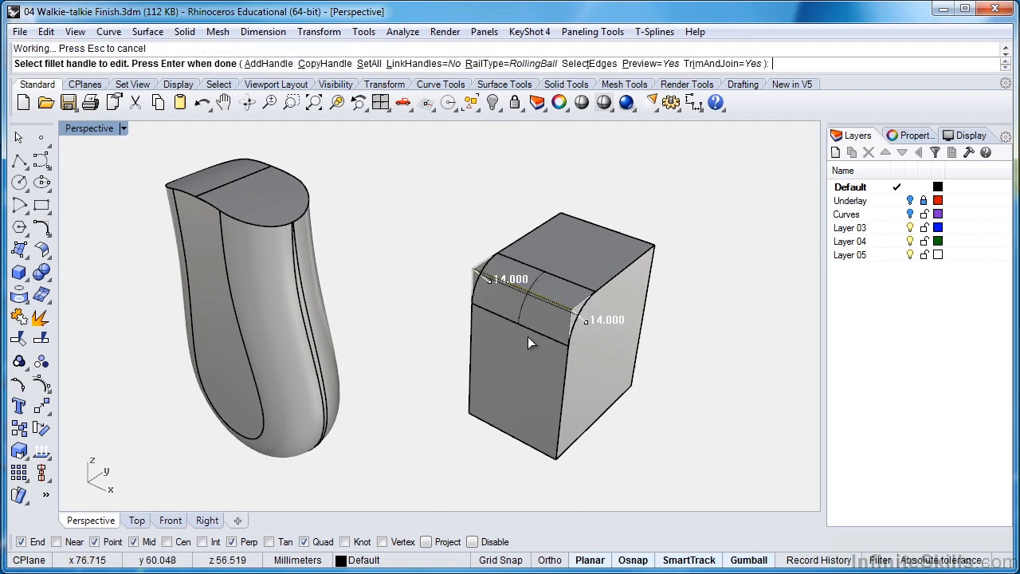
click(370, 64)
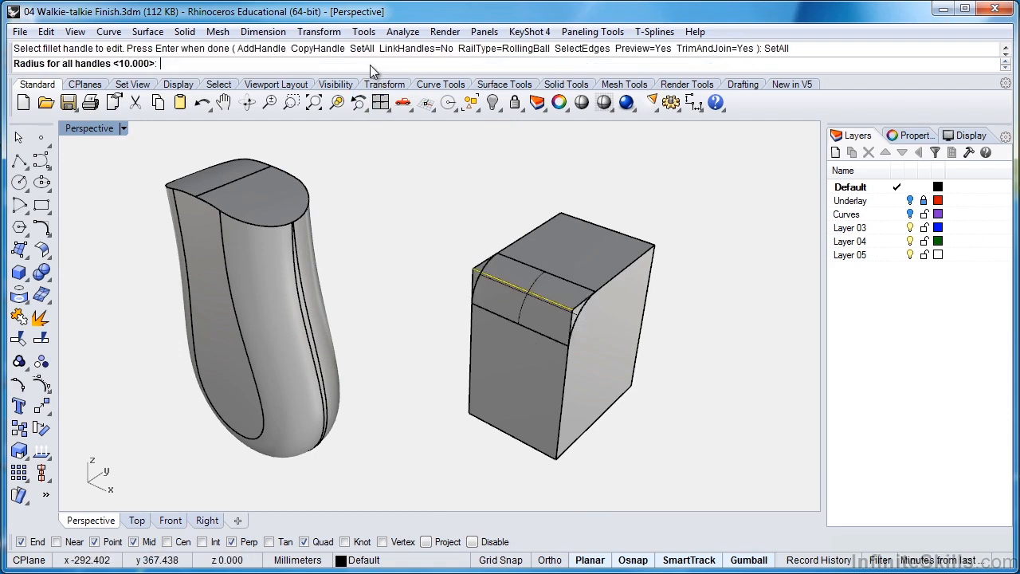
text(10)
key(Return)
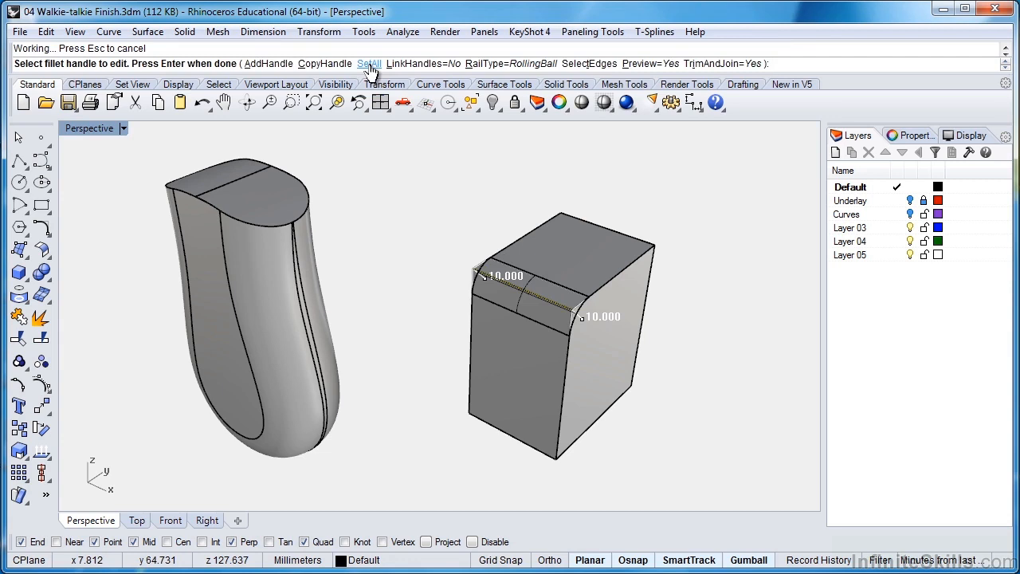
key(Return)
Step: Duplicate the curved end edge of the box's fillet and turn on the duplicate's control points
scroll(585, 323, up, 4)
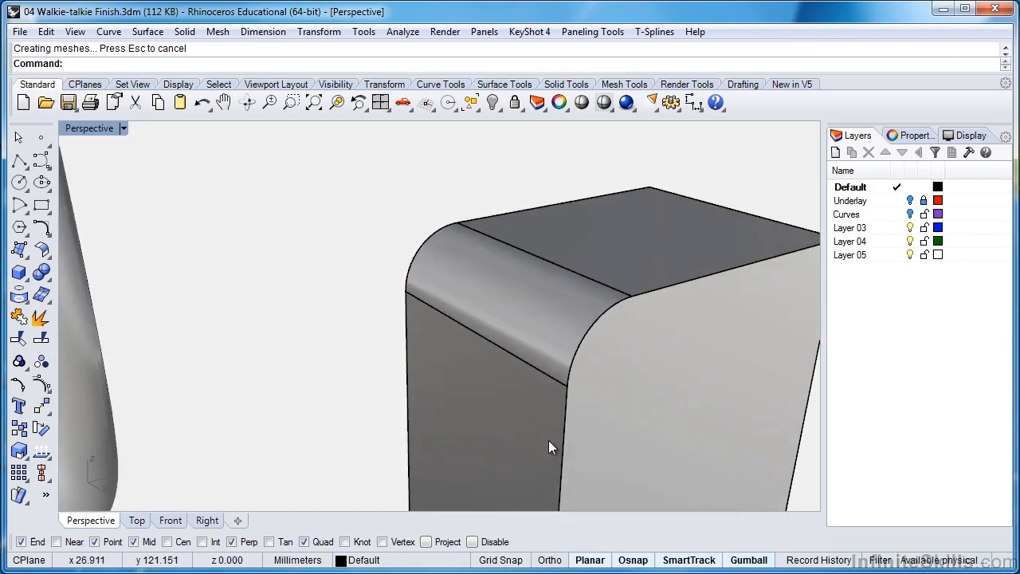
scroll(522, 350, down, 1)
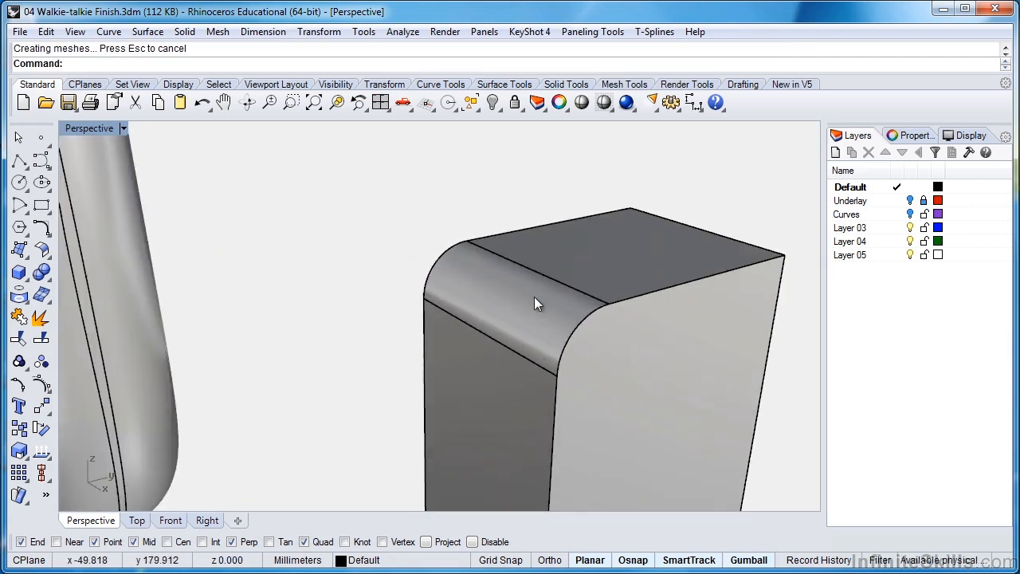
click(27, 299)
click(98, 304)
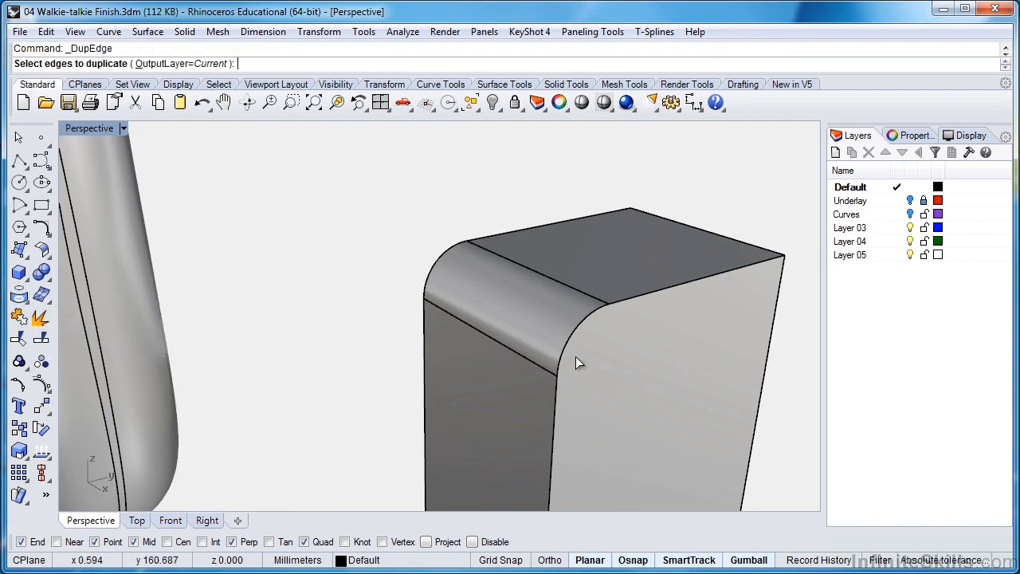
click(571, 335)
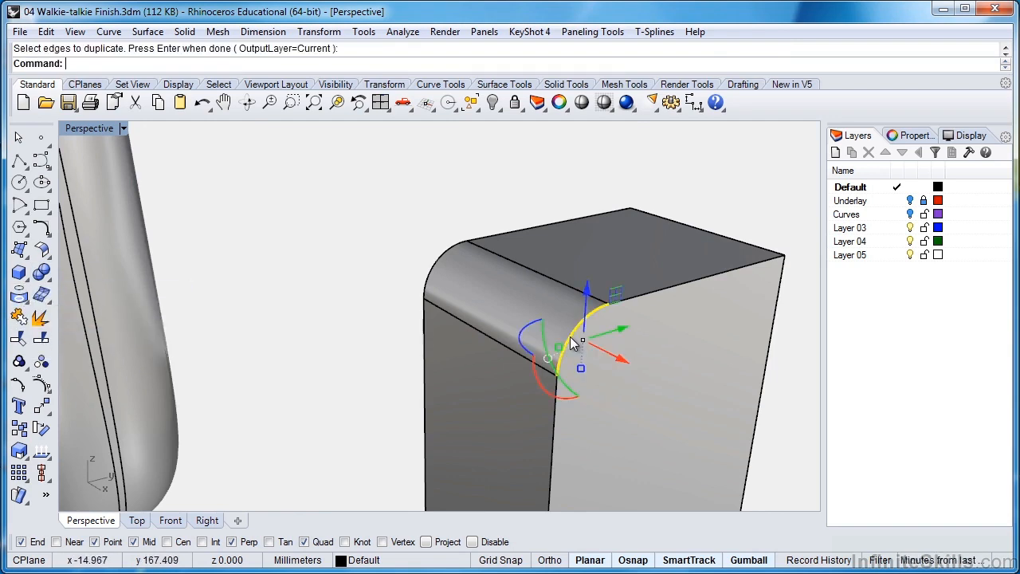
key(Return)
key(F10)
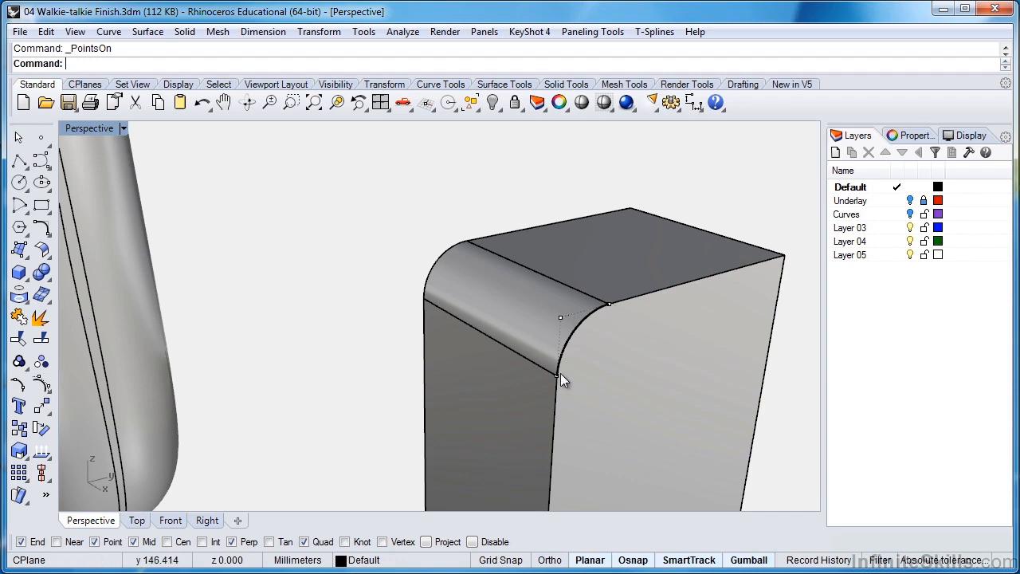
Step: Blend the box's top edge opposite the fillet with Blend Edge, using a radius of 10 mm
right_drag(556, 372, 414, 271)
click(184, 32)
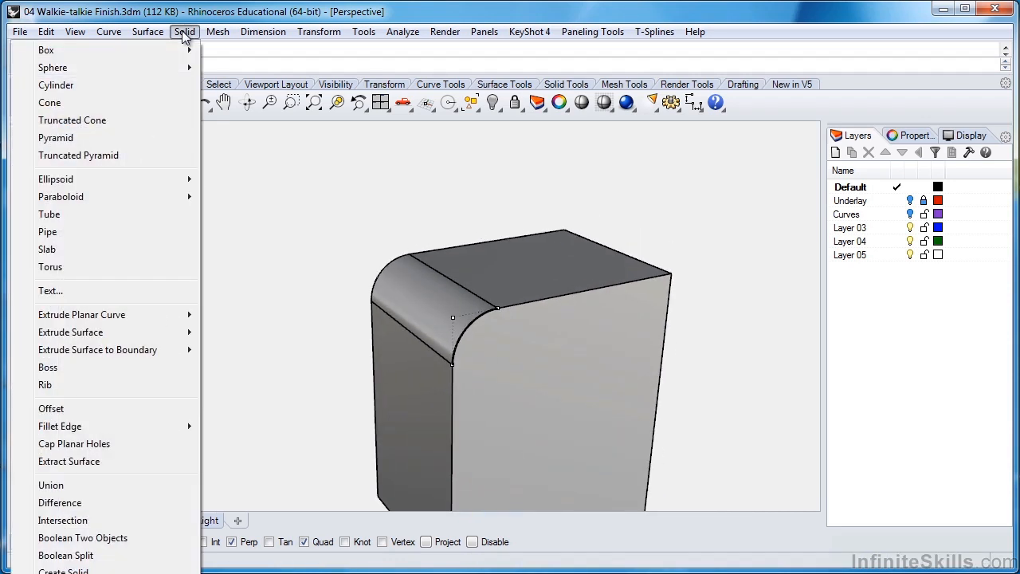
mouse_move(142, 427)
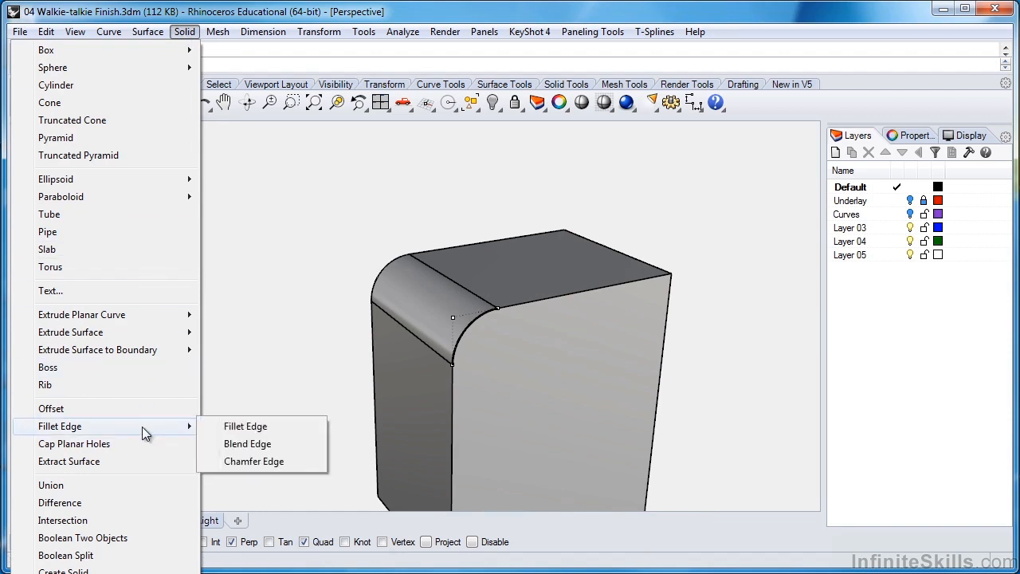
click(239, 444)
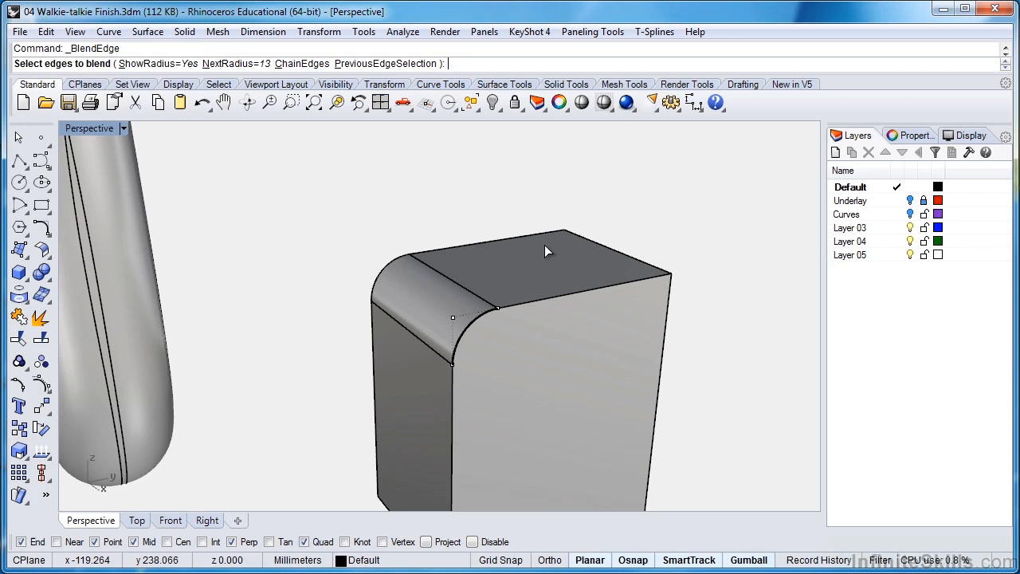
text(10)
key(Return)
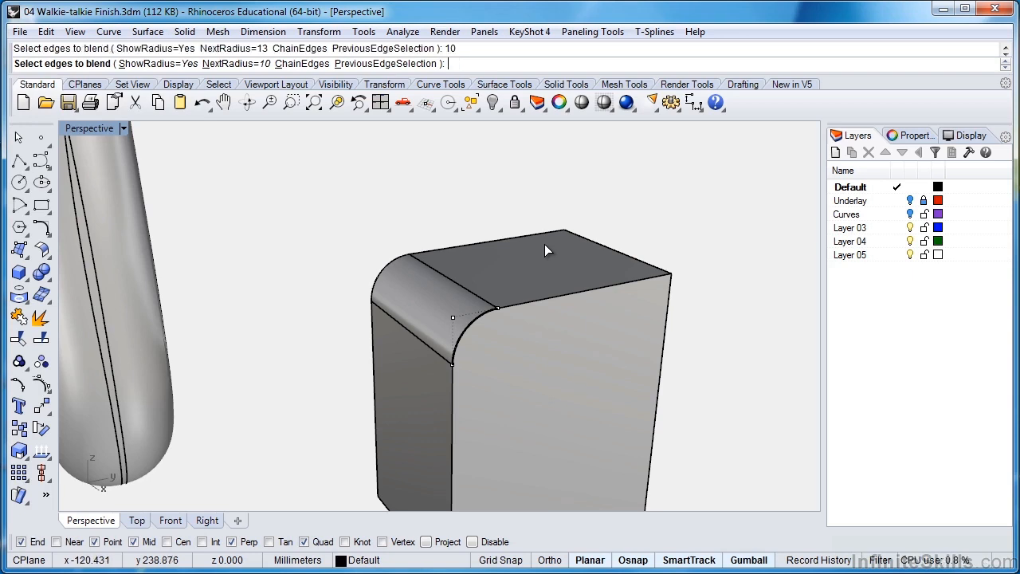
click(594, 249)
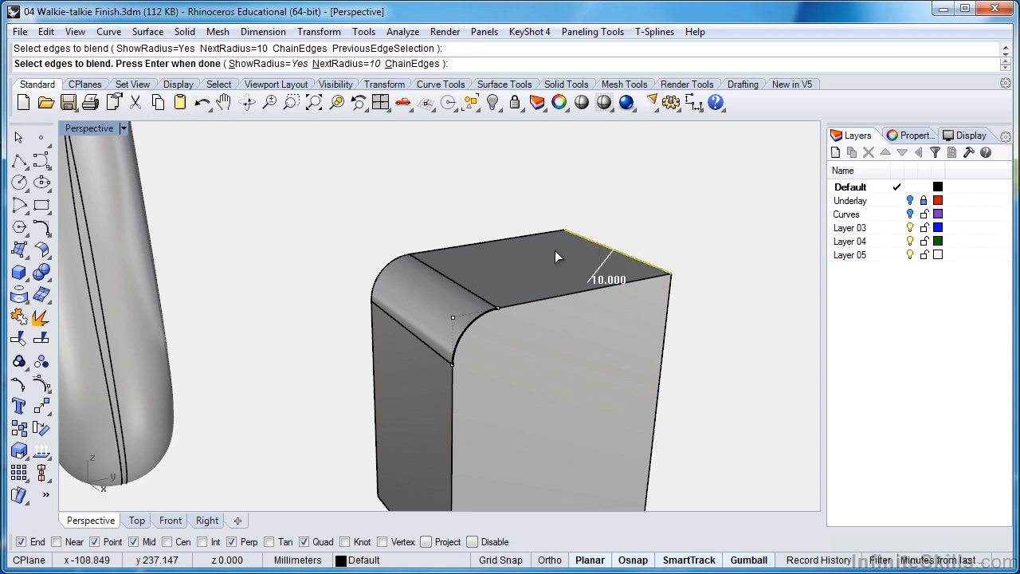
key(Return)
key(Return)
Step: Duplicate the curved end edge of the box's blended edge and turn on the duplicate's control points
right_drag(647, 256, 488, 293)
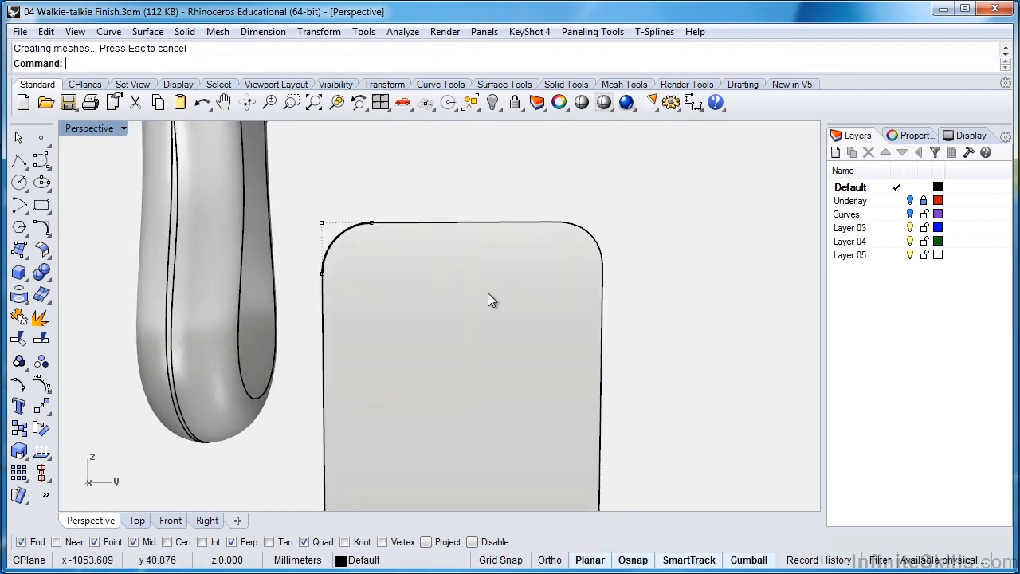
scroll(480, 271, up, 2)
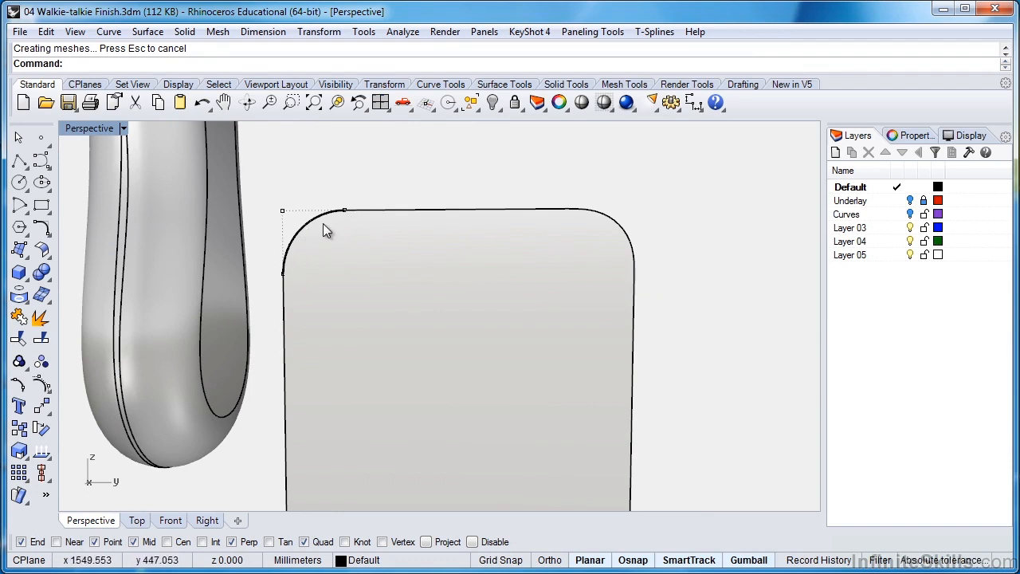
right_drag(521, 275, 496, 322)
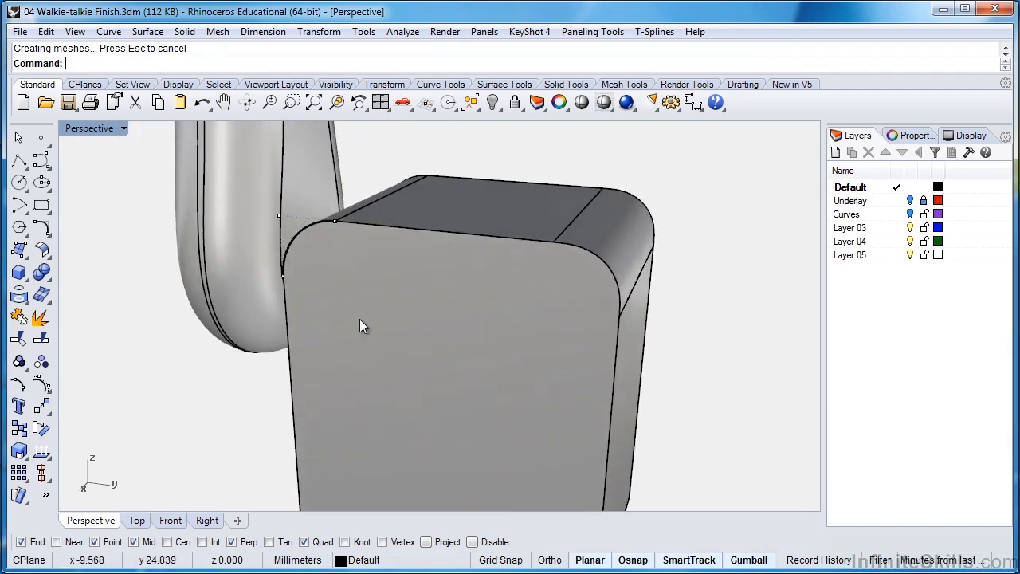
click(21, 303)
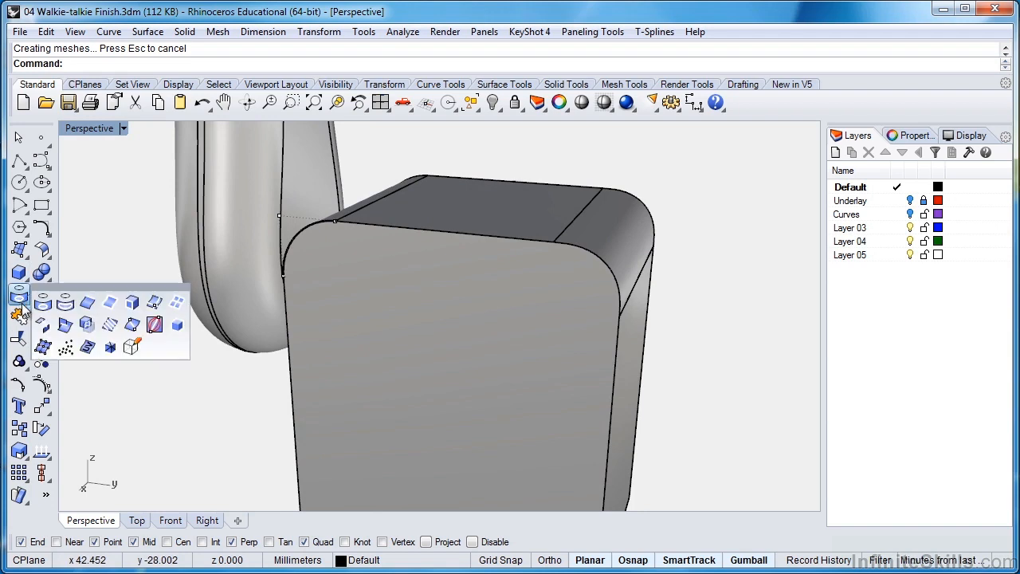
click(89, 304)
click(609, 265)
key(Return)
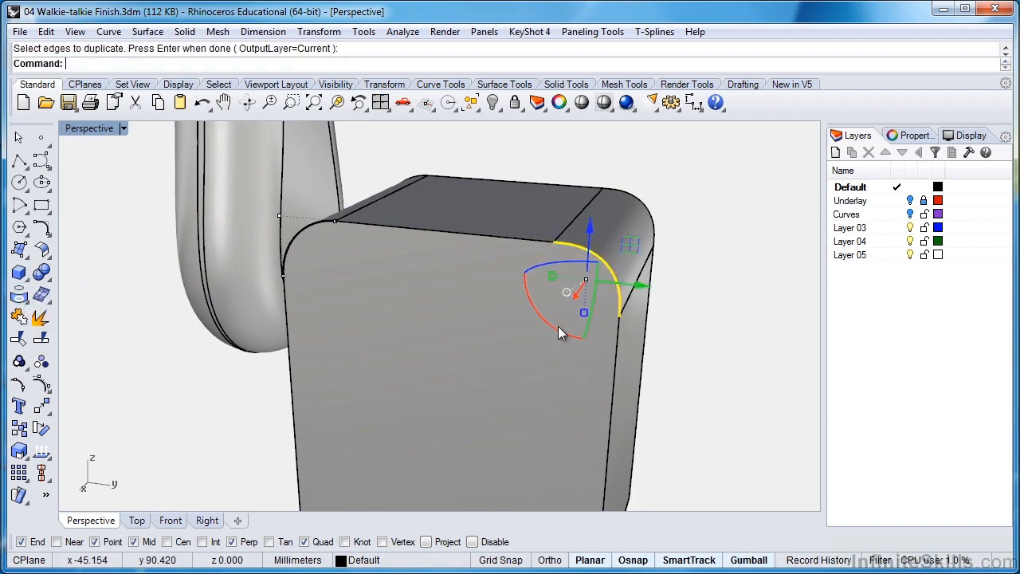
key(F10)
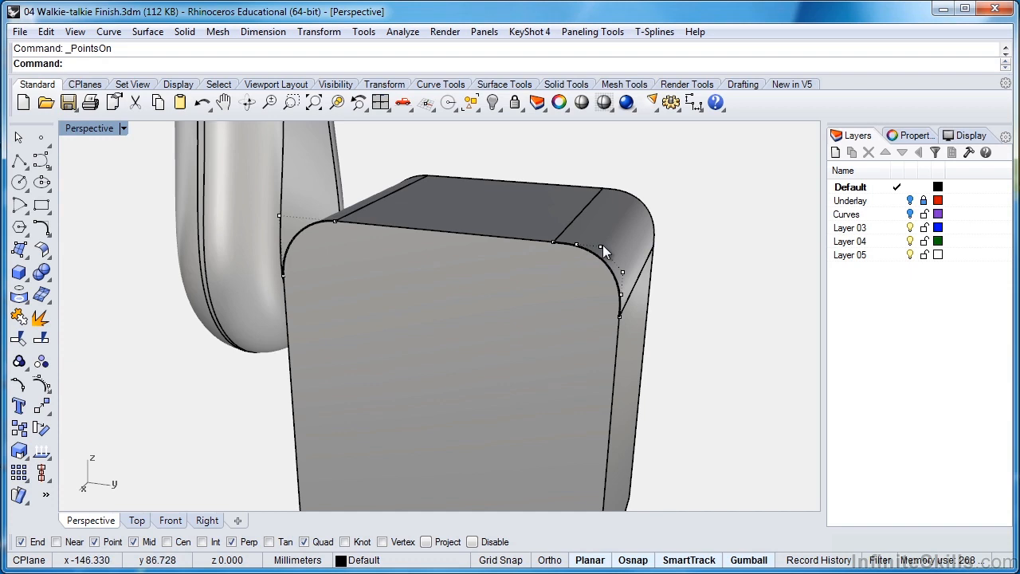
Step: Compare the control points of the two duplicated edge curves, turn them off, and delete both curves
right_drag(519, 399, 640, 281)
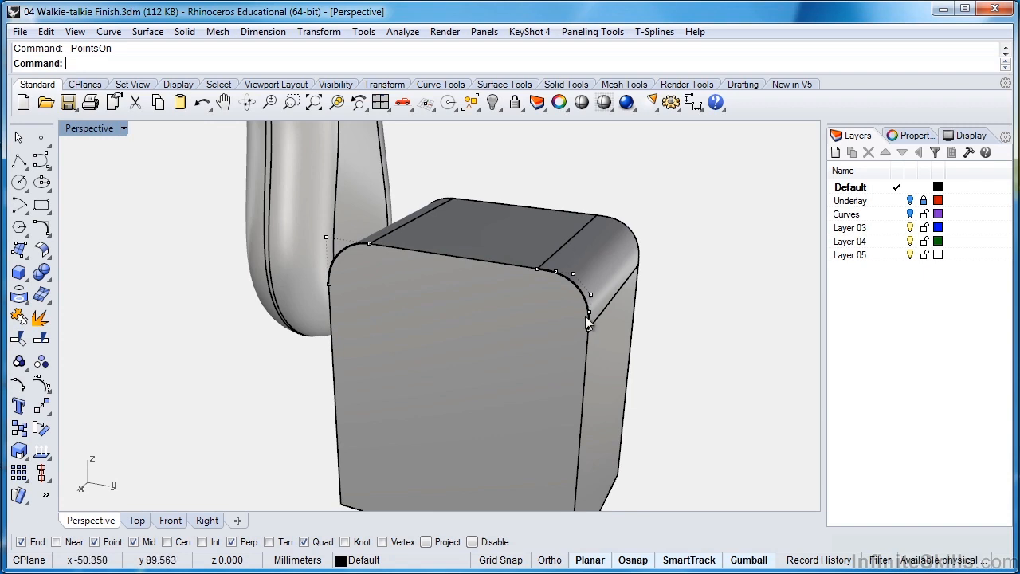
right_drag(479, 302, 251, 265)
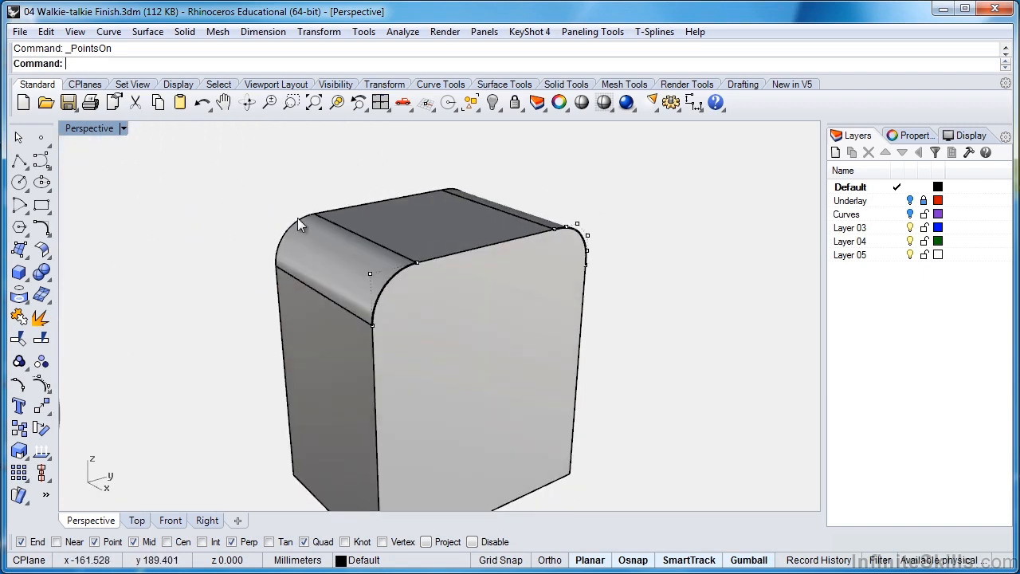
right_drag(444, 256, 365, 251)
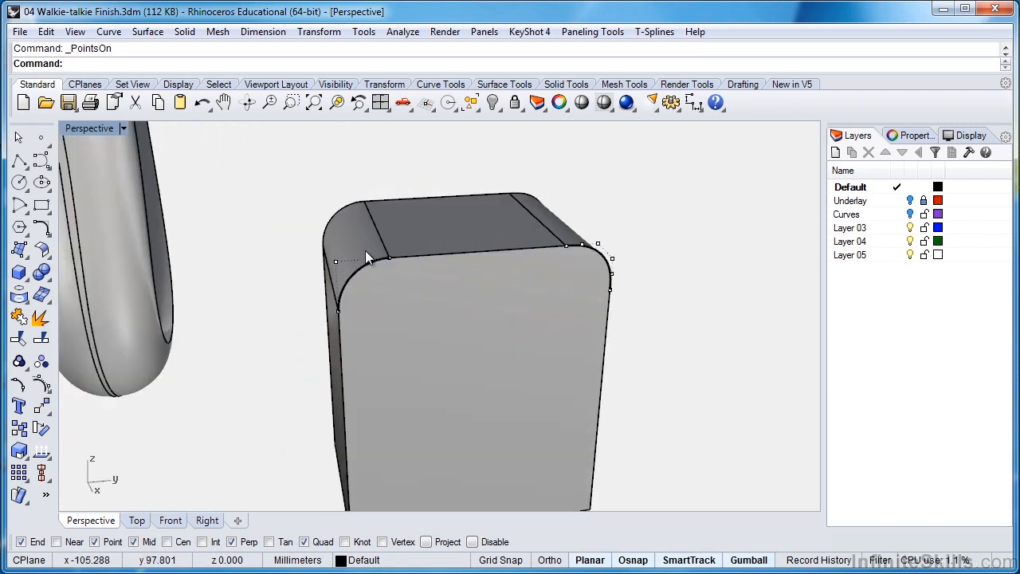
key(Escape)
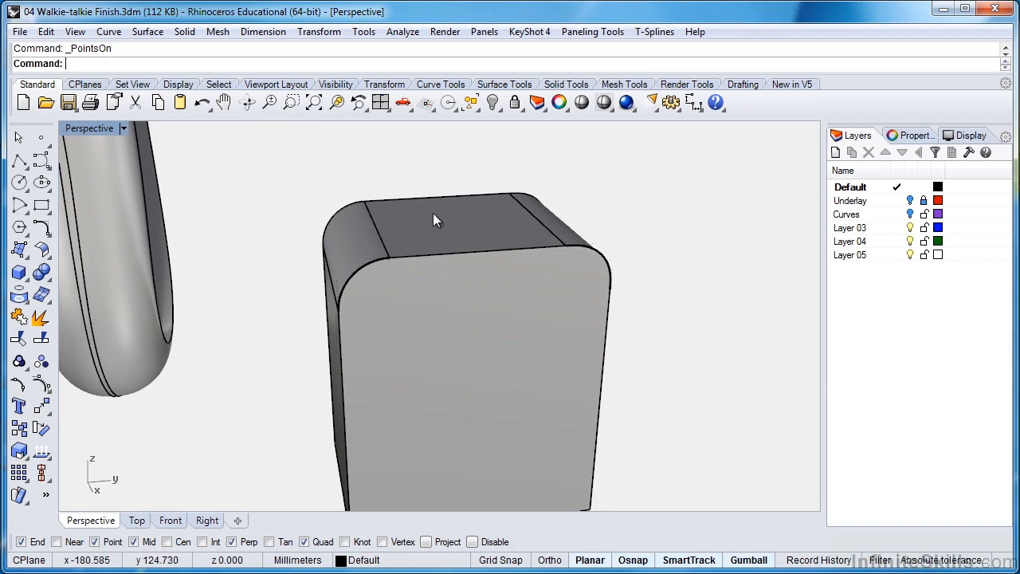
drag(276, 176, 732, 391)
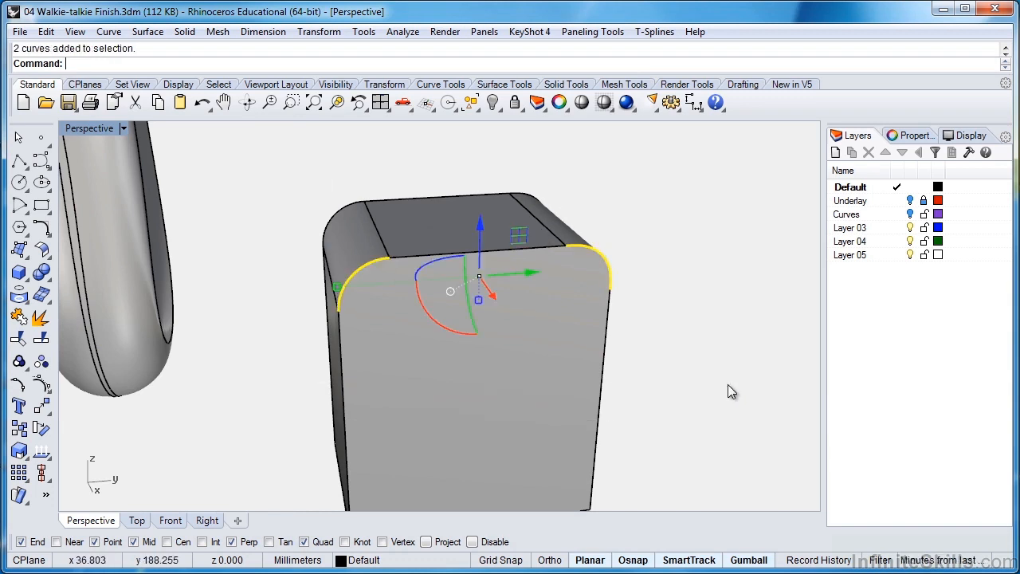
key(Delete)
Step: Examine the highlights on the box's filleted and blended edges from several sides in the Rendered display mode
right_drag(710, 377, 379, 346)
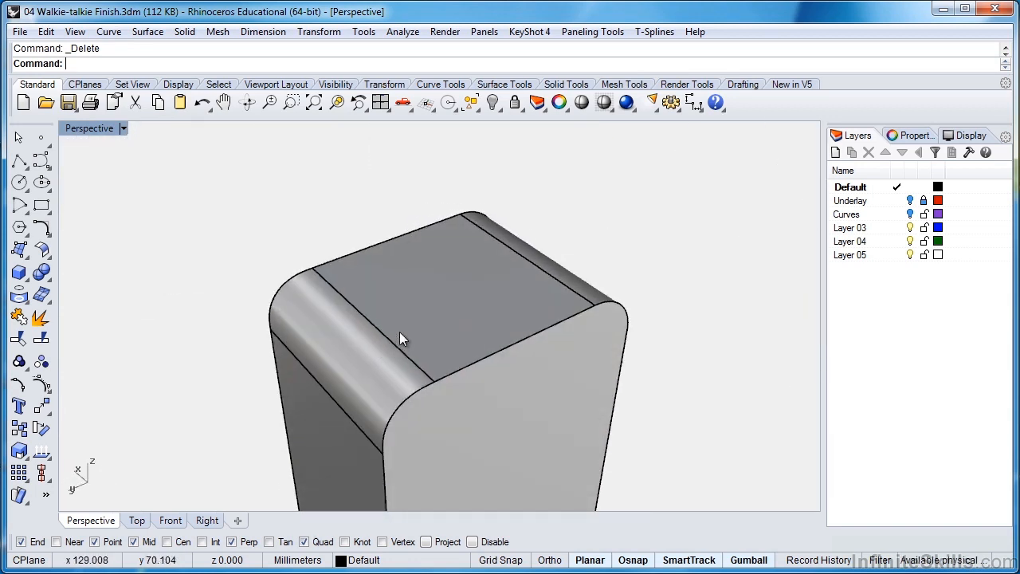
key(ctrl+alt+r)
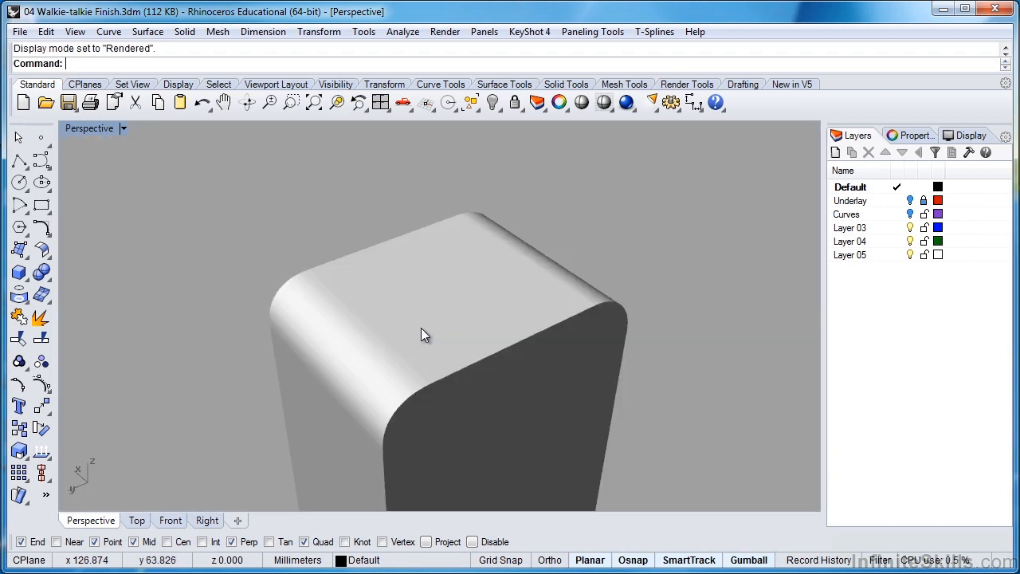
right_drag(338, 350, 355, 334)
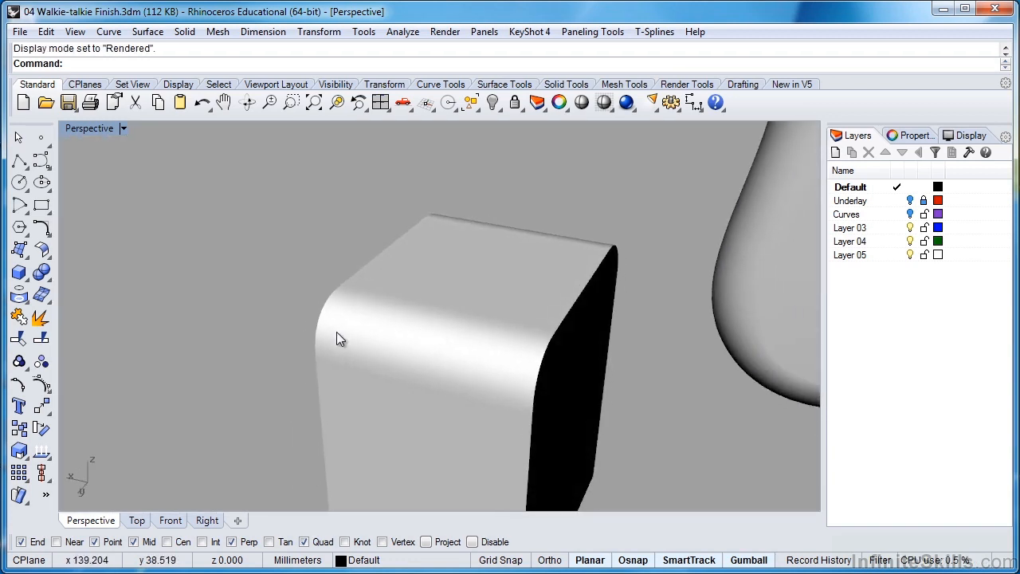
right_drag(291, 321, 675, 348)
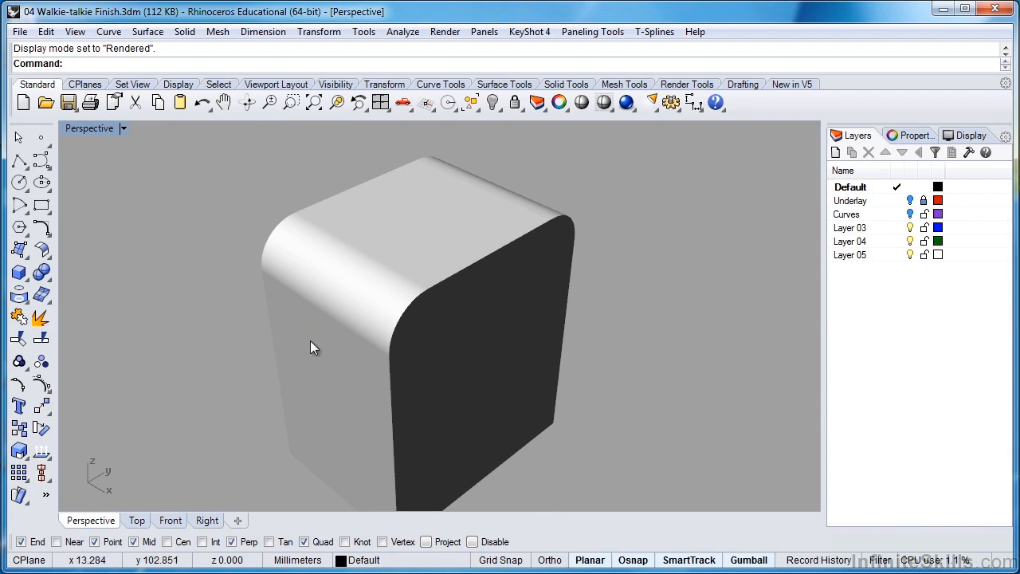
right_drag(333, 427, 366, 321)
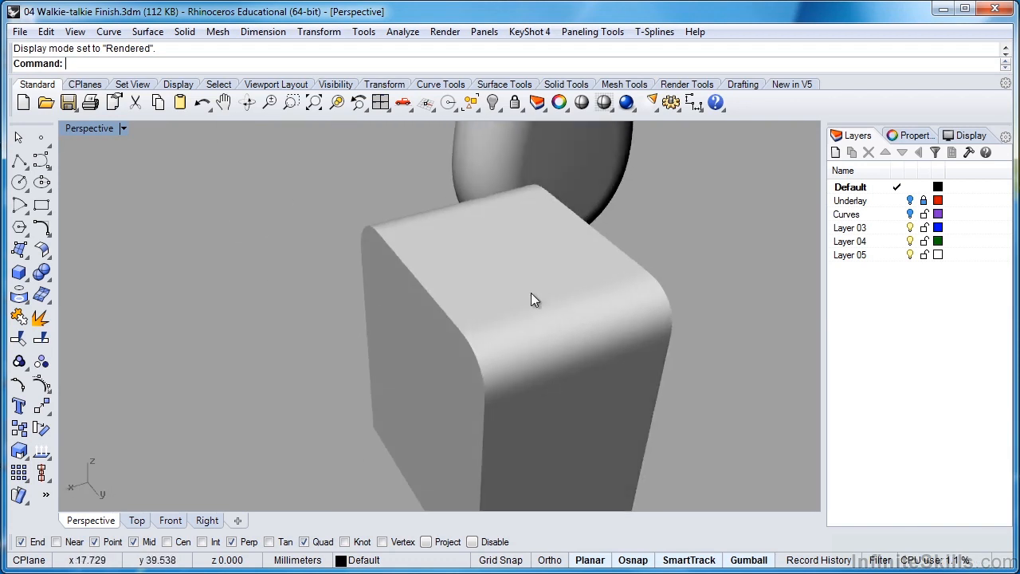
right_drag(340, 364, 365, 321)
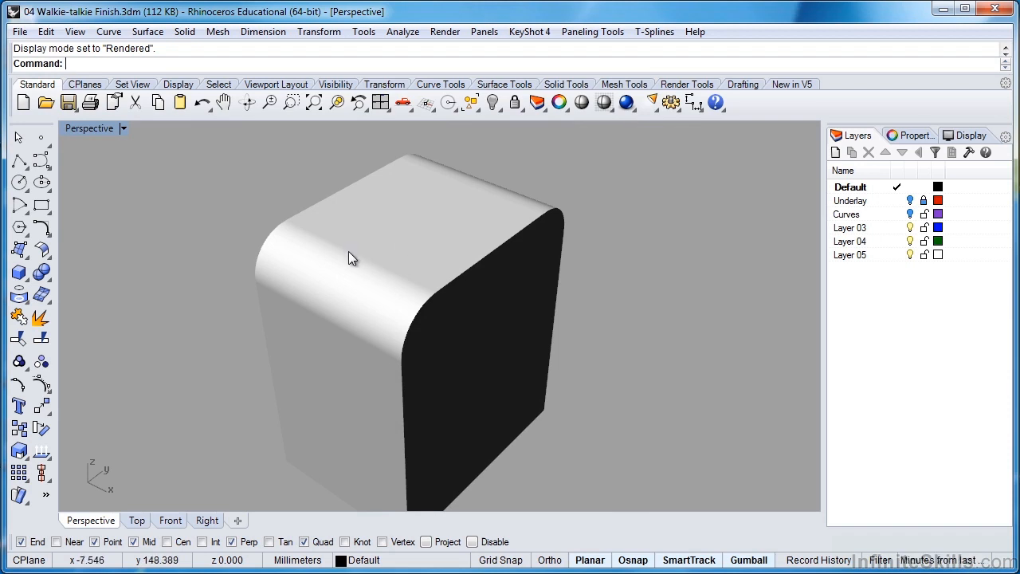
right_drag(455, 380, 556, 361)
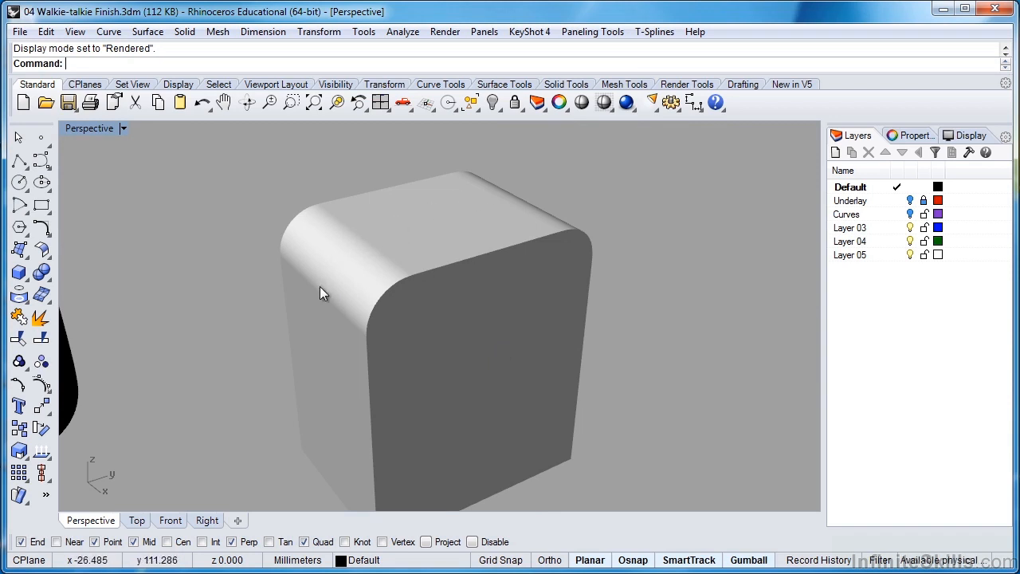
right_drag(480, 268, 531, 336)
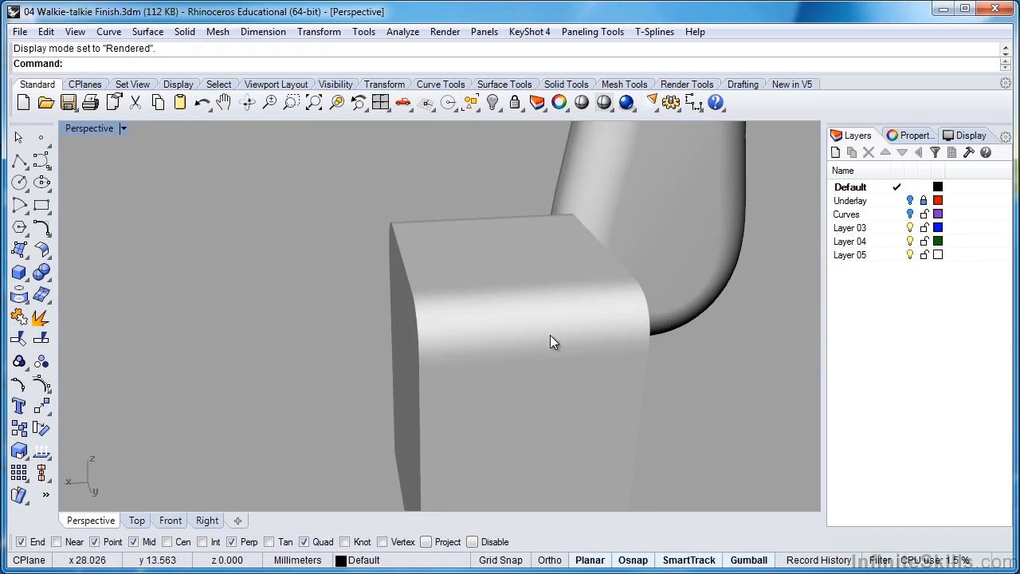
mouse_move(531, 270)
right_down()
mouse_move(491, 261)
mouse_move(559, 339)
right_up()
Step: Return to the Shaded display mode and undo the sample box operations back through the box's creation
key(ctrl+alt+s)
scroll(560, 341, down, 2)
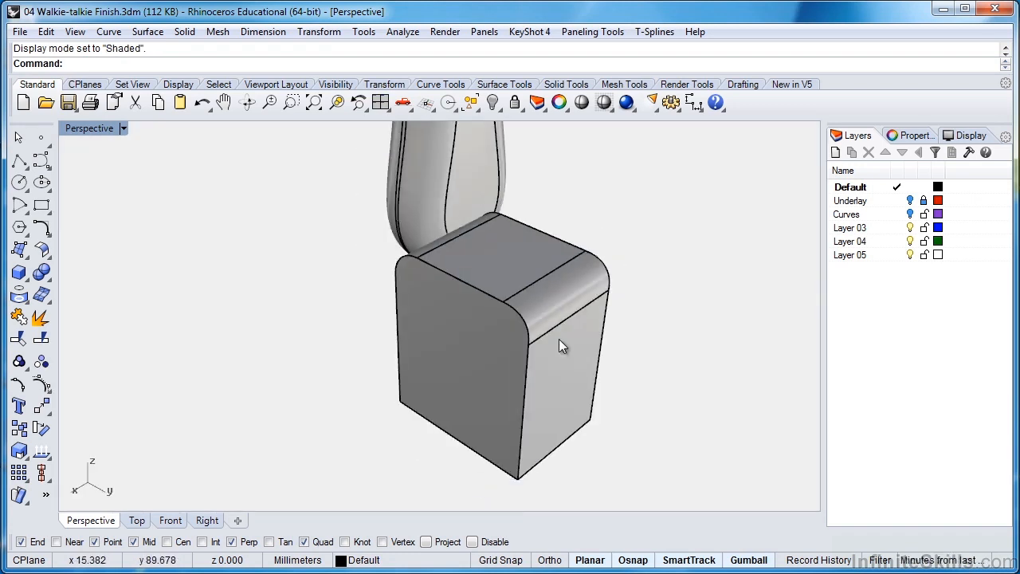
scroll(558, 334, down, 1)
right_drag(558, 334, 373, 358)
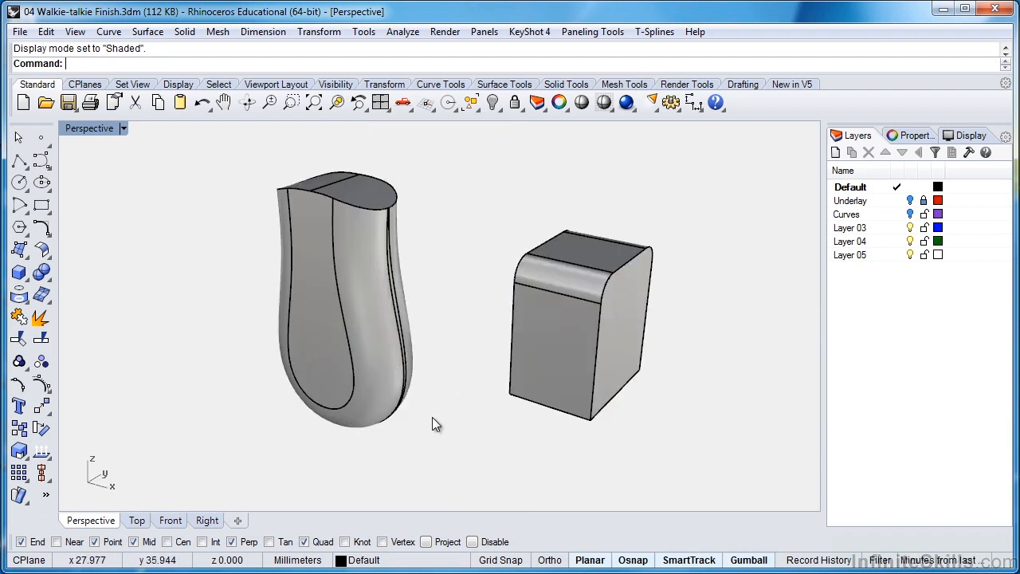
key(ctrl+z)
key(ctrl+z)
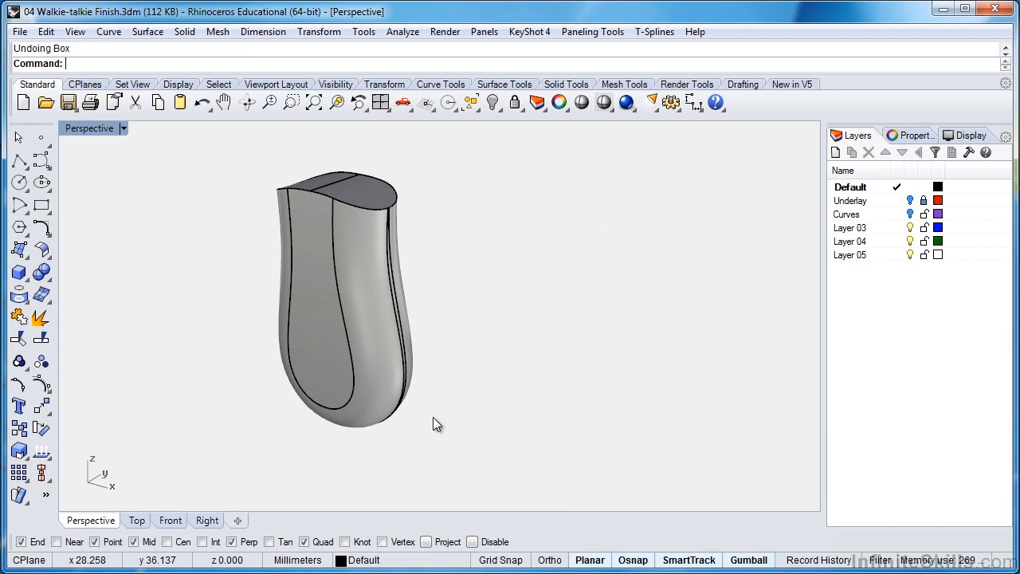
Step: Set up a Blend Edge on the body's front and back outline edges with a radius of 15 for all handles
click(185, 32)
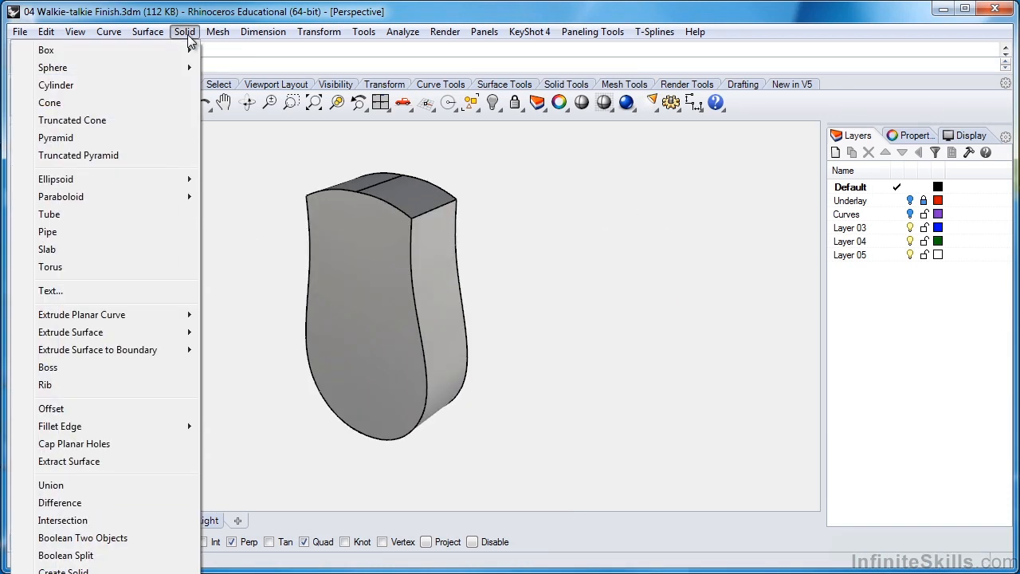
mouse_move(139, 427)
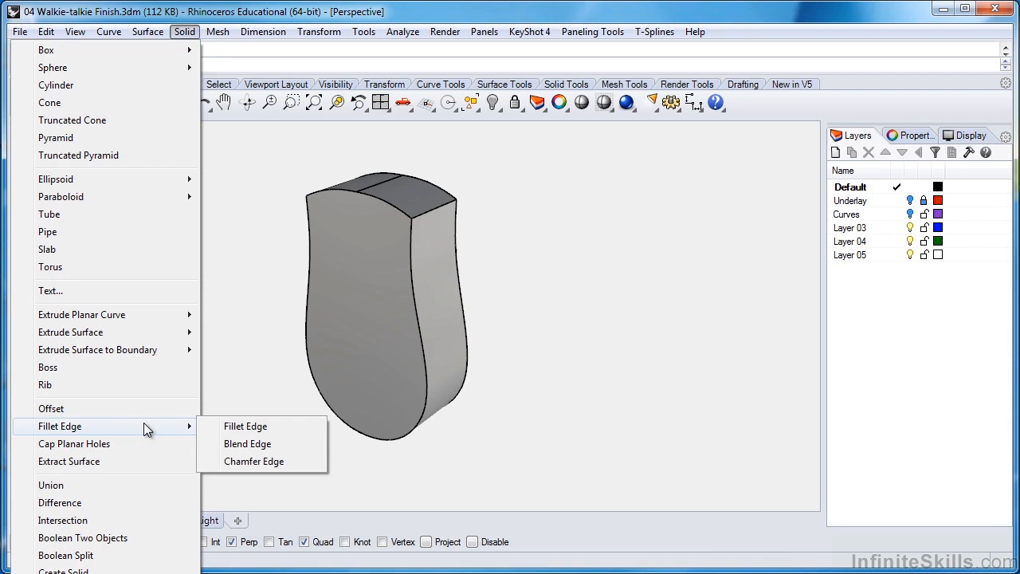
click(238, 444)
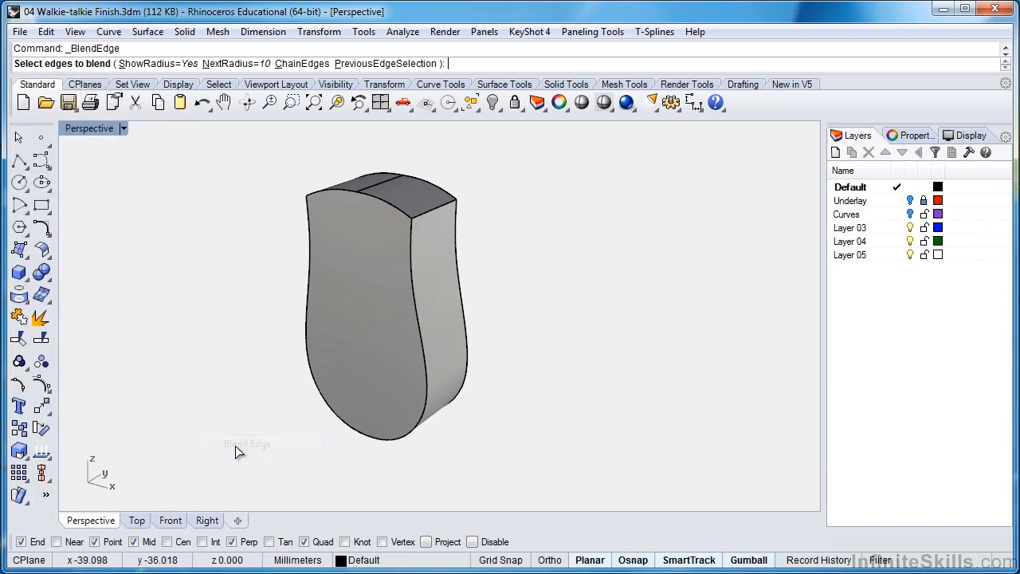
click(413, 289)
key(Return)
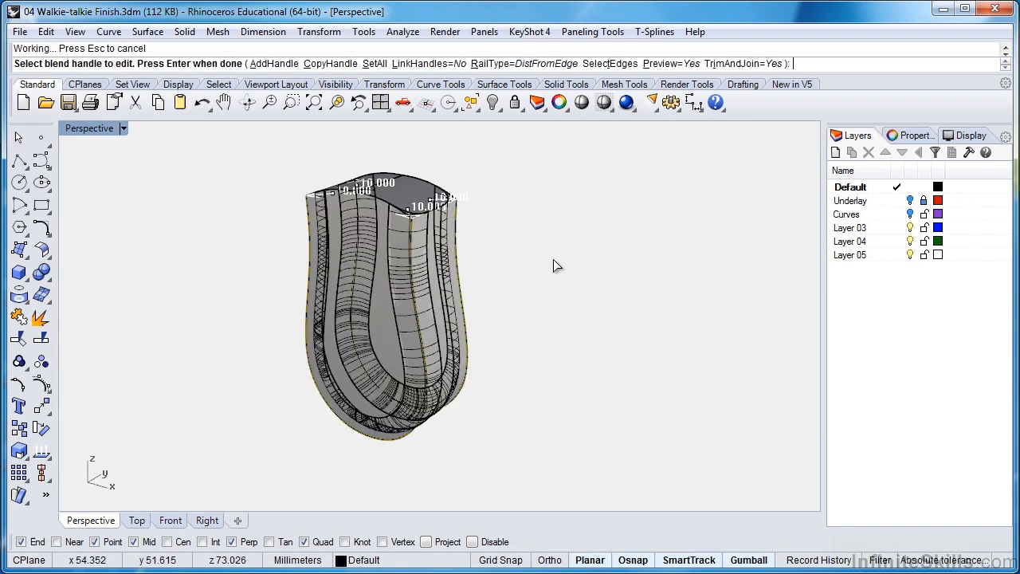
click(379, 63)
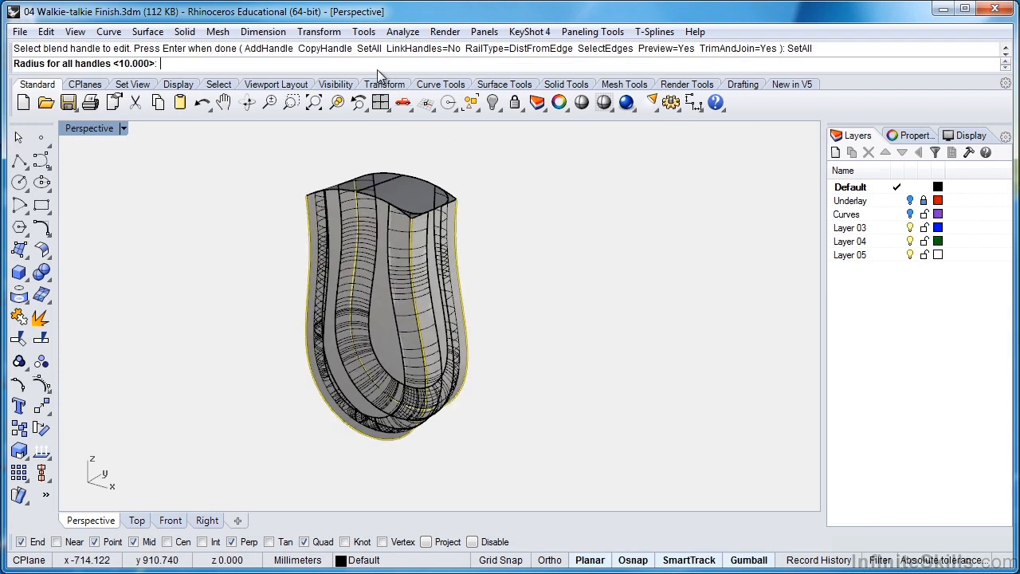
text(15)
key(Return)
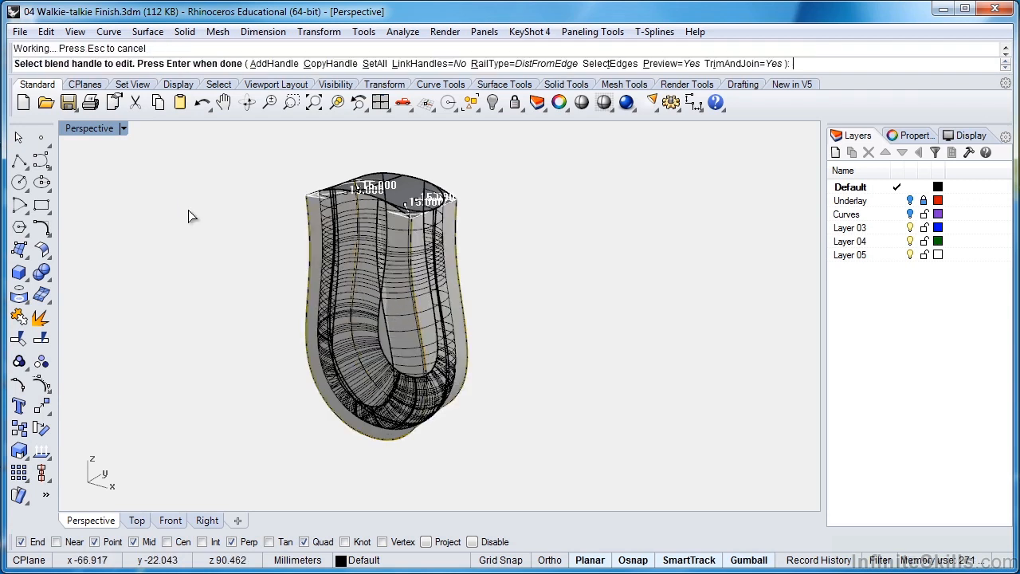
Step: Complete the body's edge blend with the RollingBall rail type, and undo it
click(508, 66)
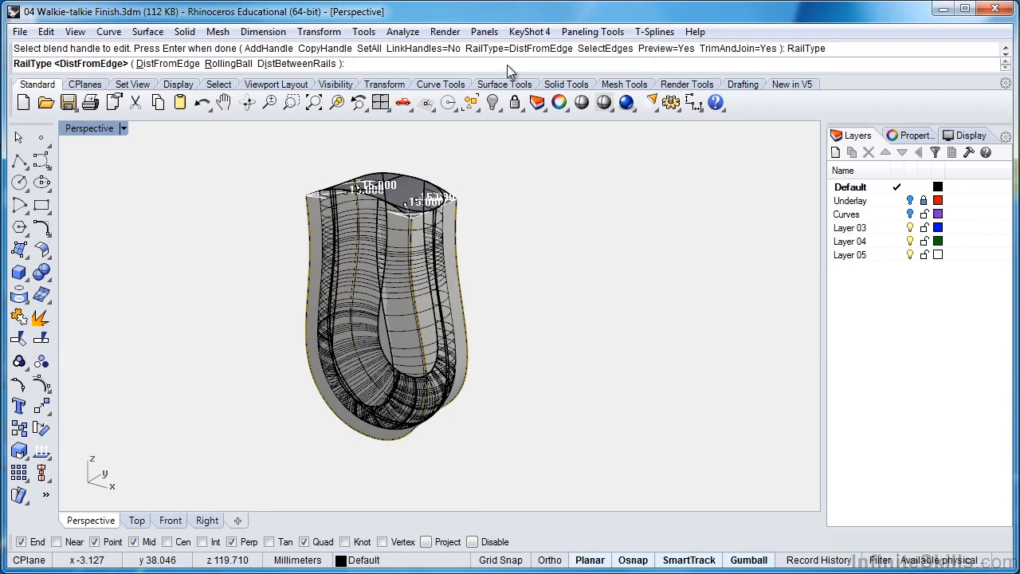
click(226, 64)
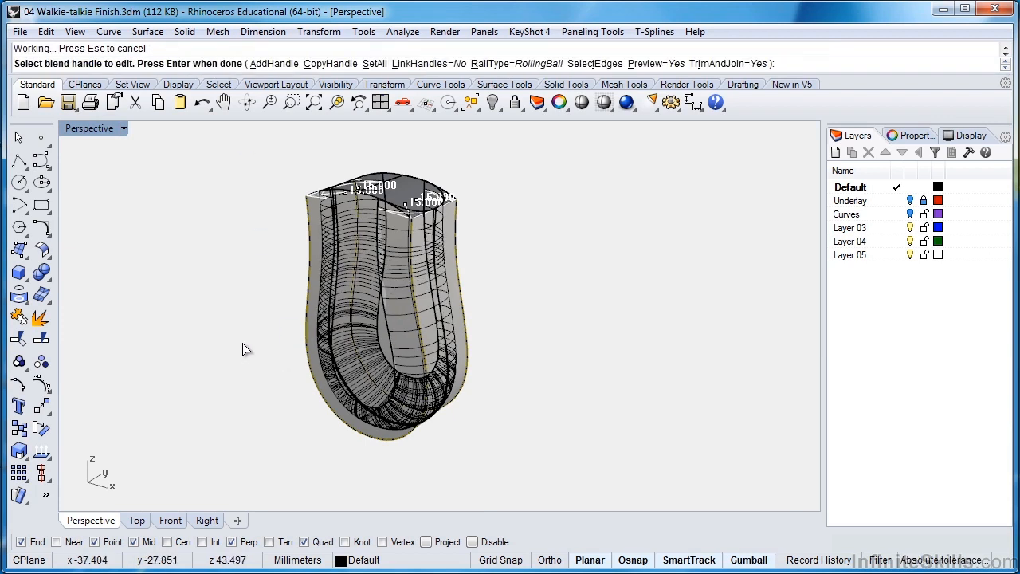
key(Return)
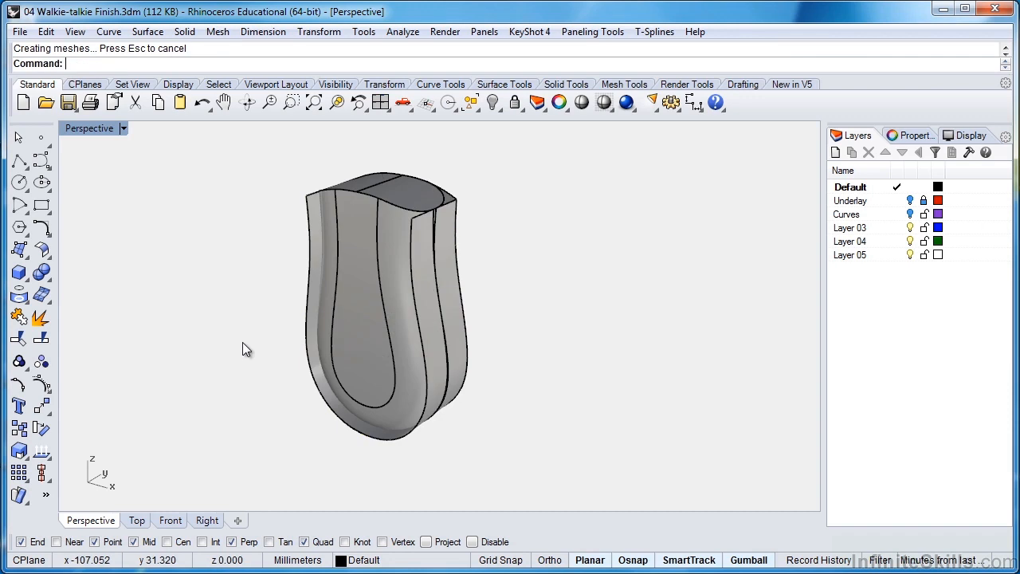
key(ctrl+z)
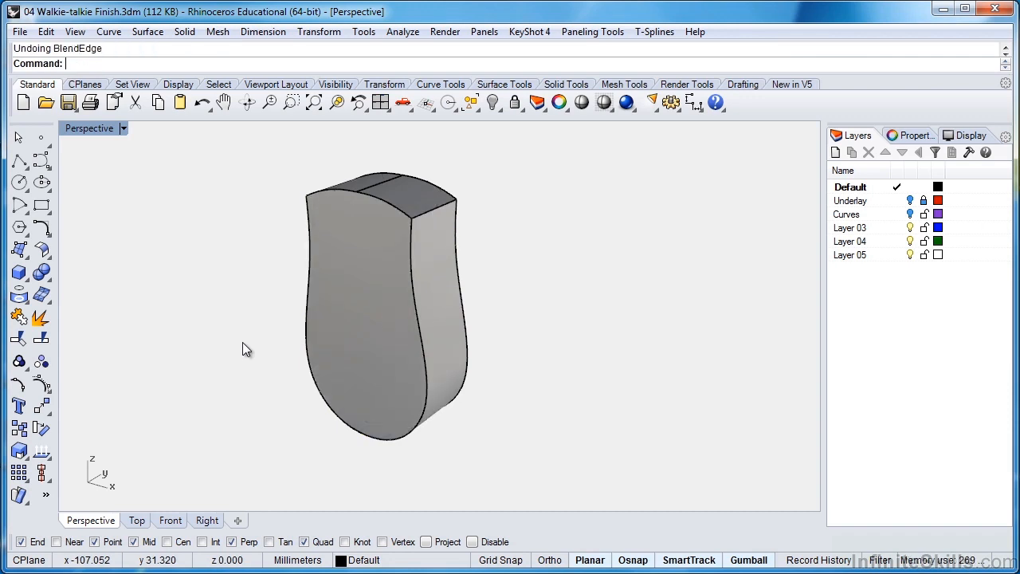
Step: Blend the body's front and back outline edges again with radius 15 and the DistFromEdge rail type, and undo it
key(Return)
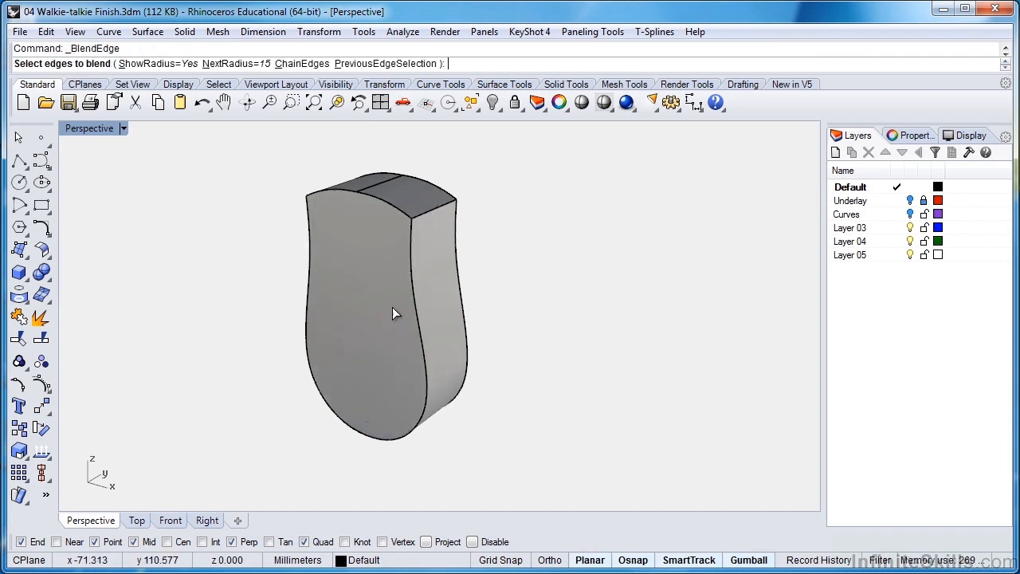
click(410, 292)
key(Return)
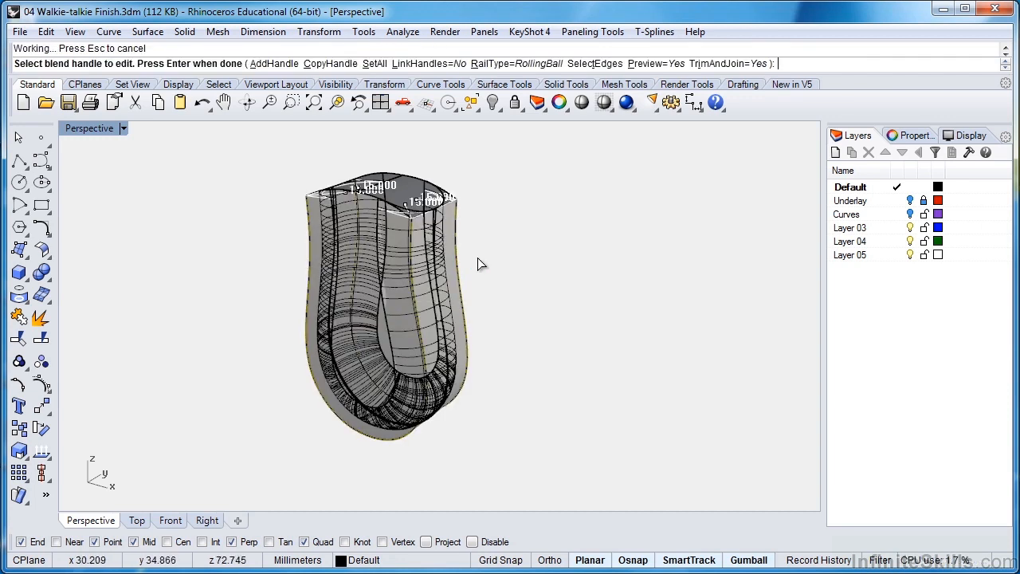
click(538, 63)
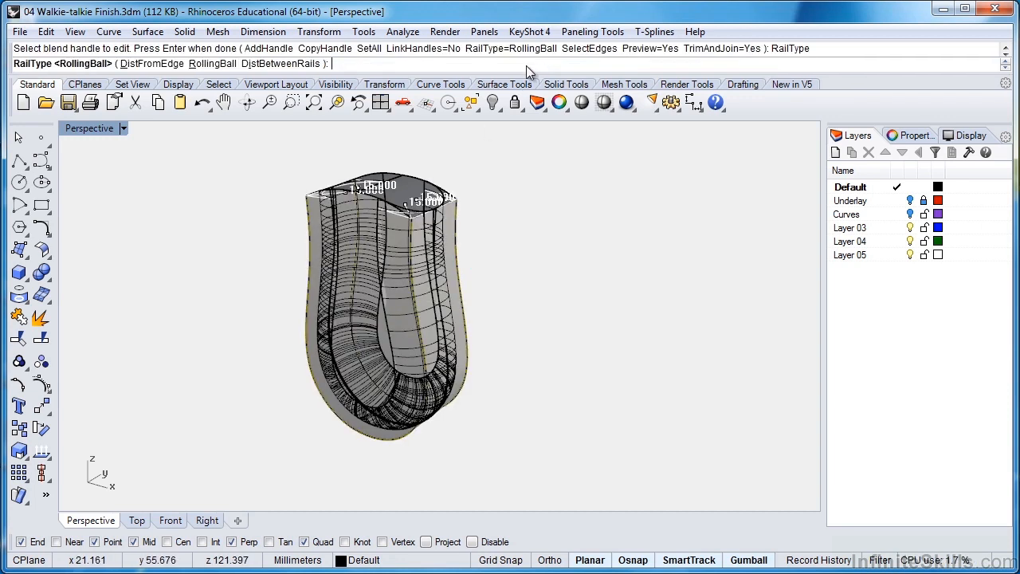
click(144, 64)
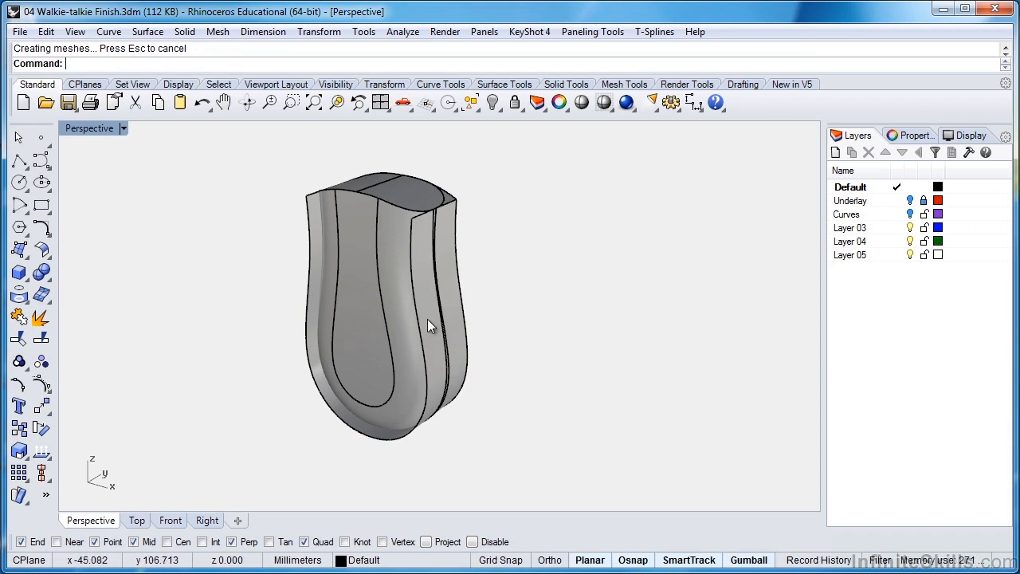
key(ctrl+z)
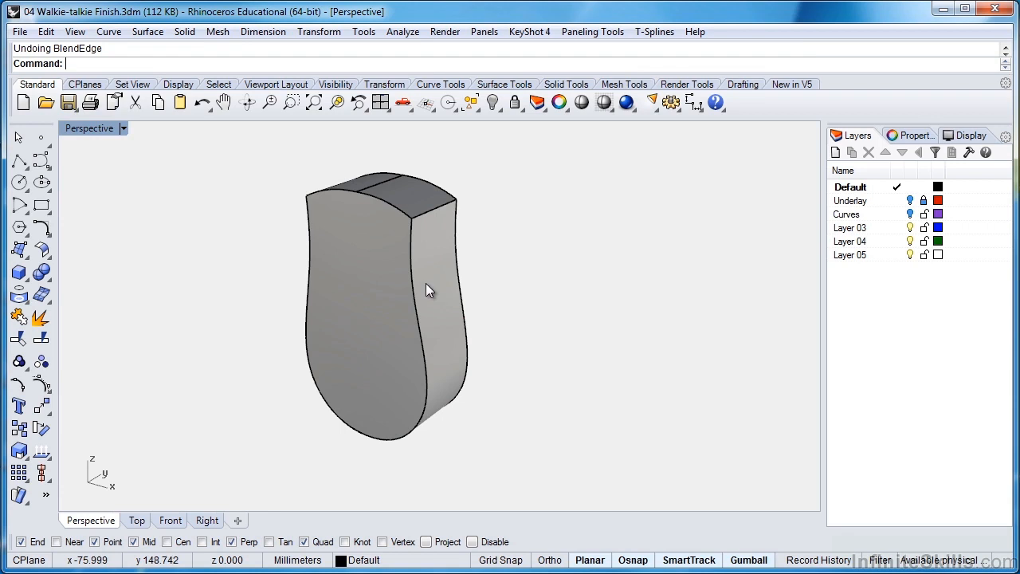
Step: Extend one upper end of the duplicated front edge curve by 2 mm with the Natural extension type
shift+right_drag(418, 286, 478, 299)
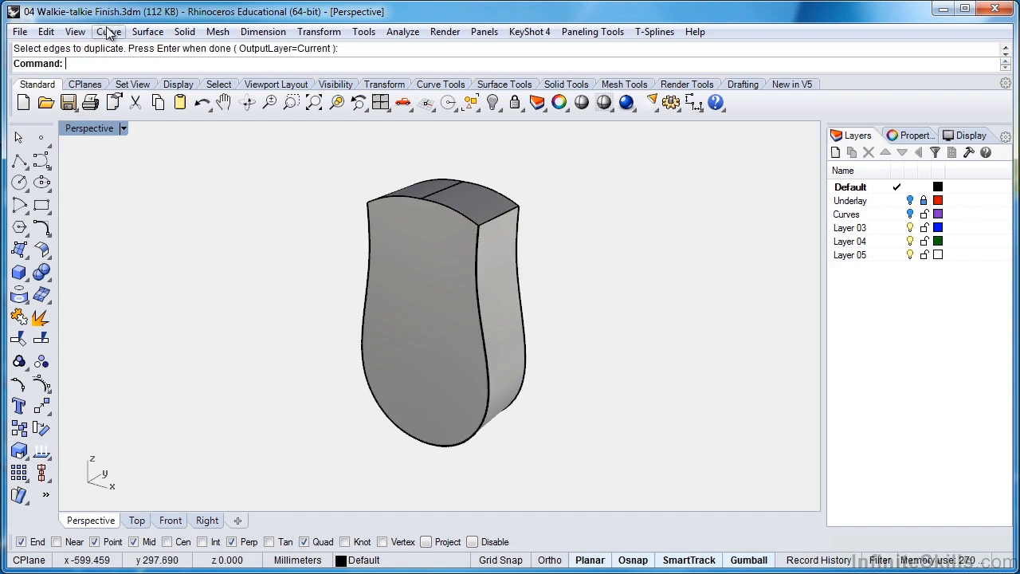
click(108, 34)
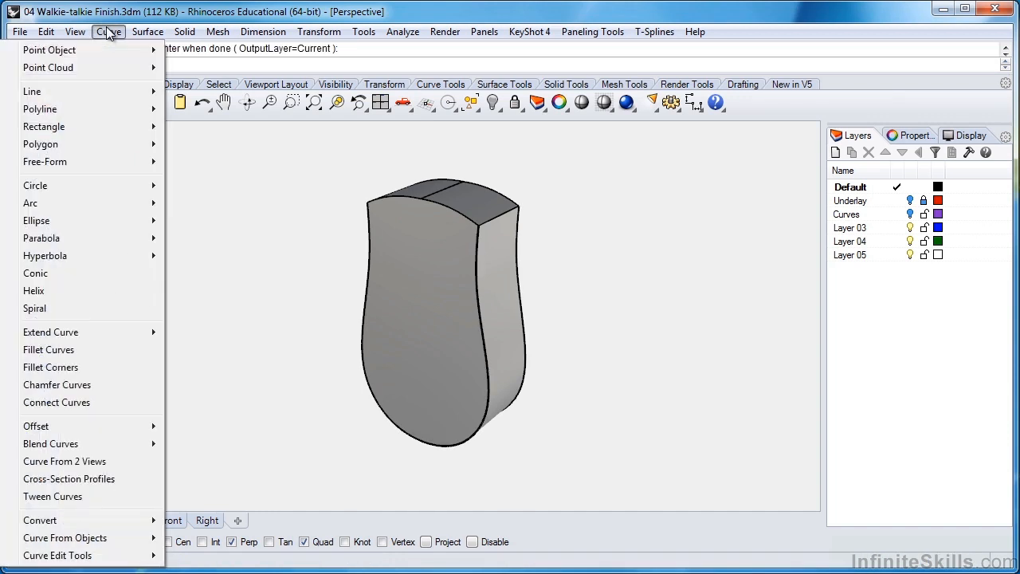
mouse_move(54, 336)
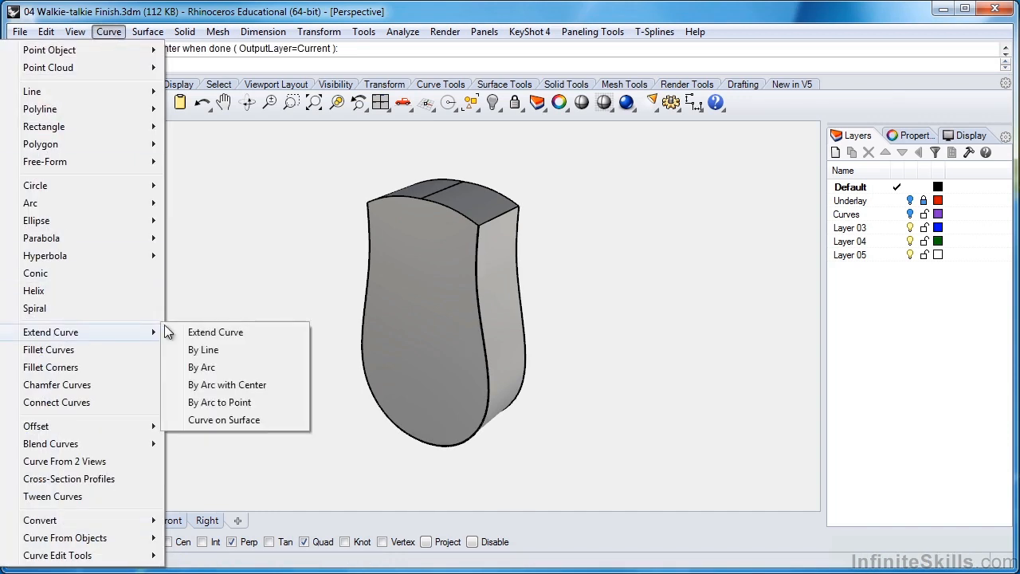
click(212, 334)
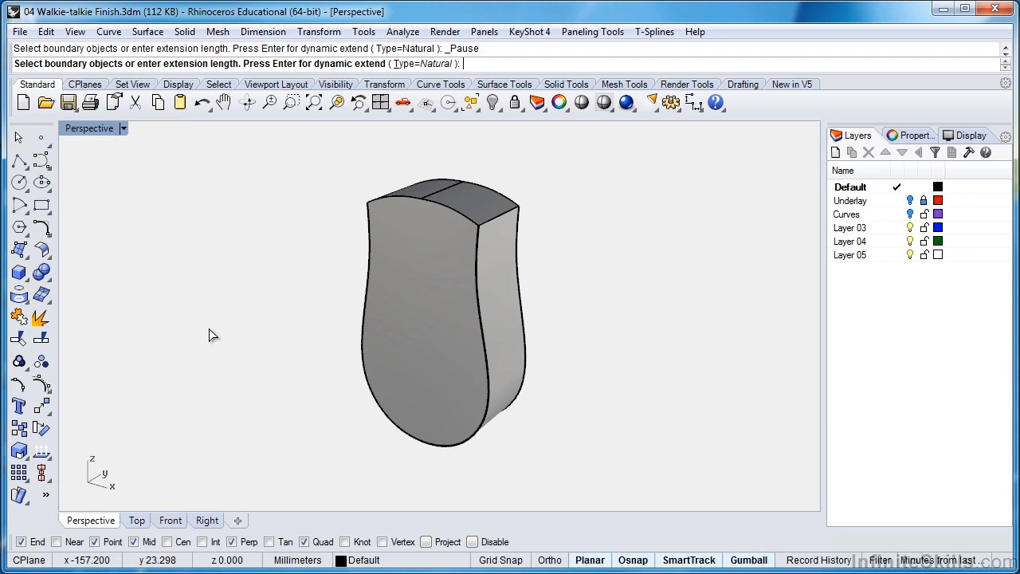
key(Return)
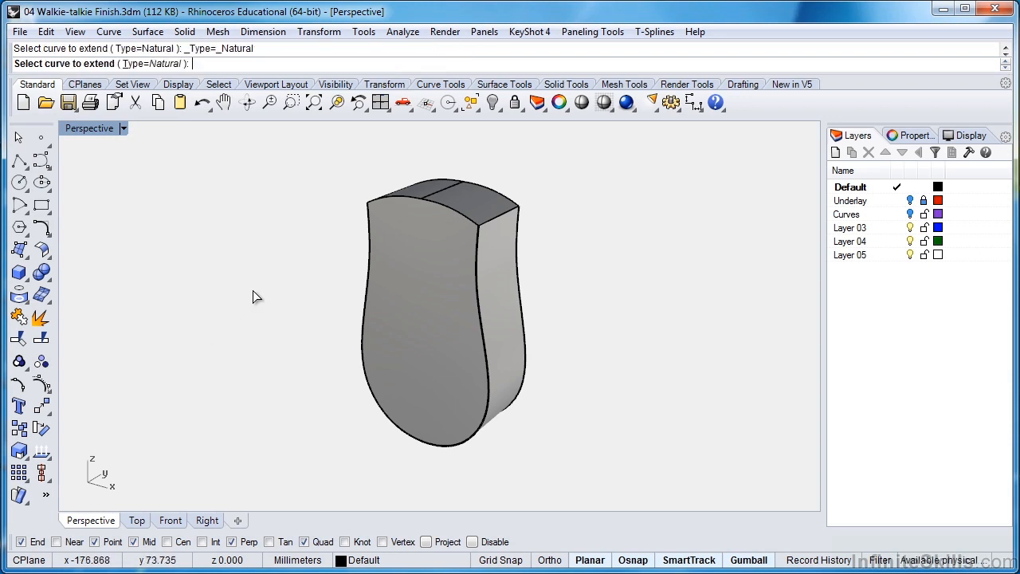
click(366, 210)
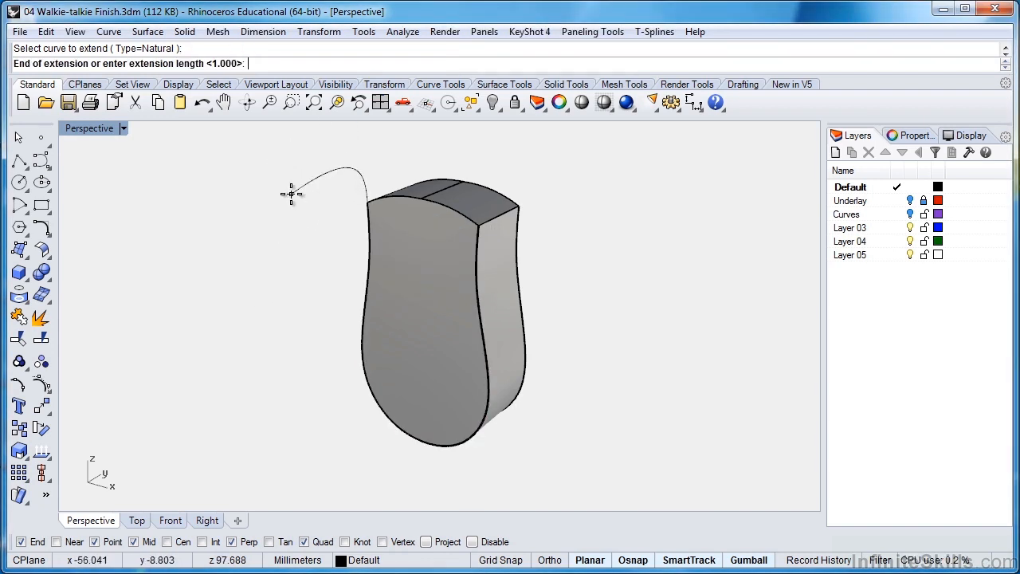
text(2)
key(Return)
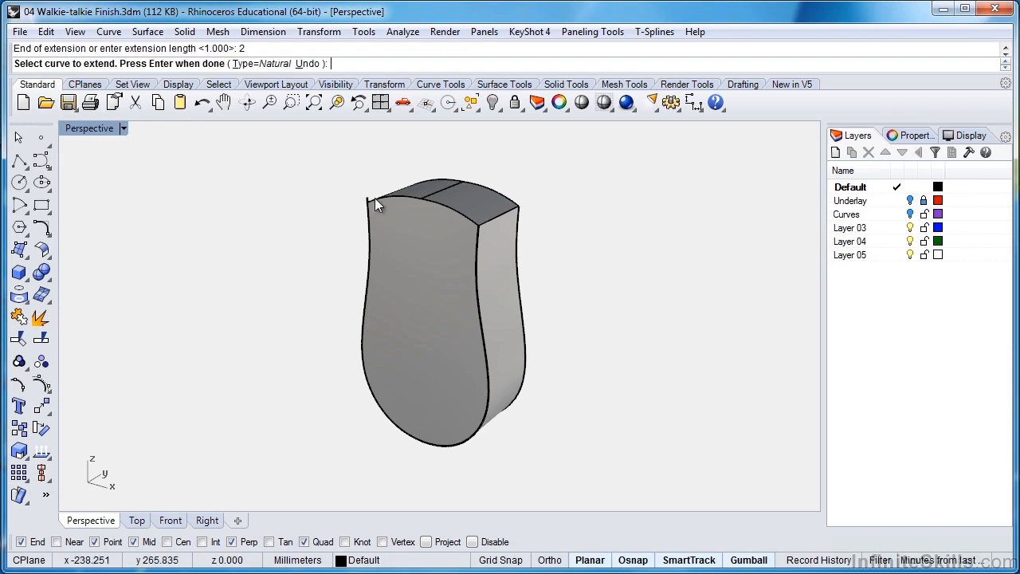
Step: Extend the front edge curve's other upper end and the adjacent upper end of the back edge curve by 2 mm each
click(474, 241)
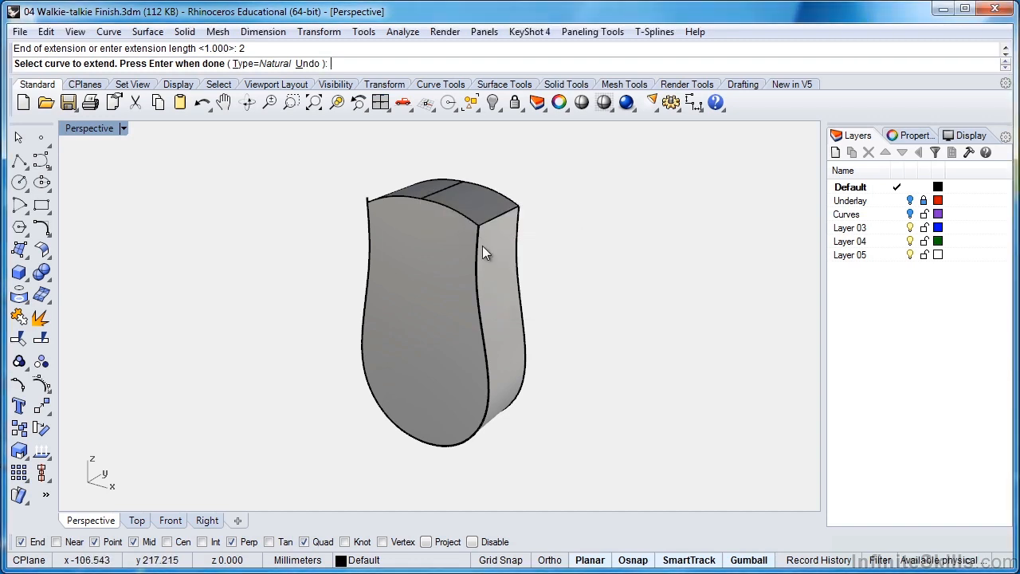
key(Return)
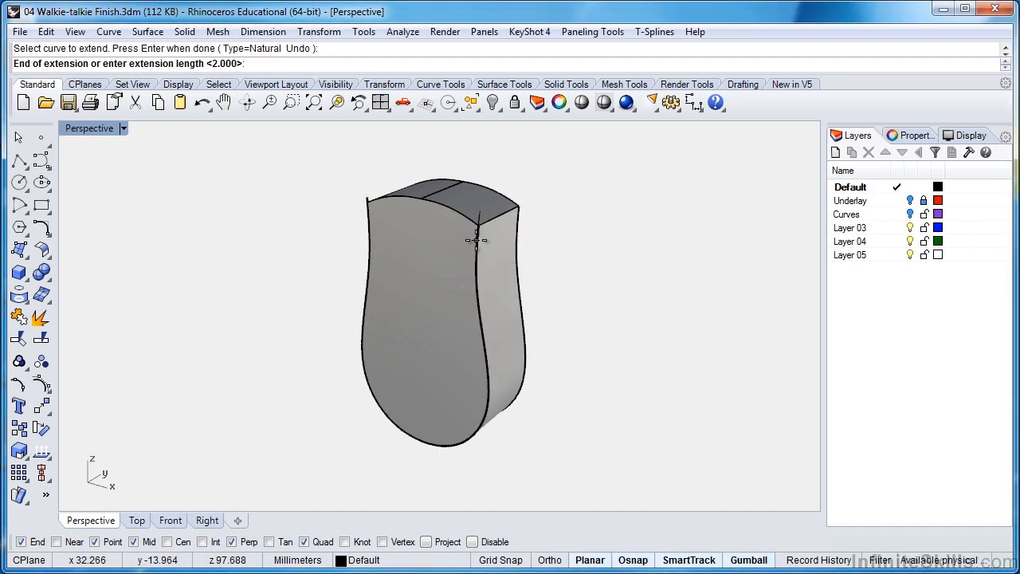
key(Return)
click(517, 222)
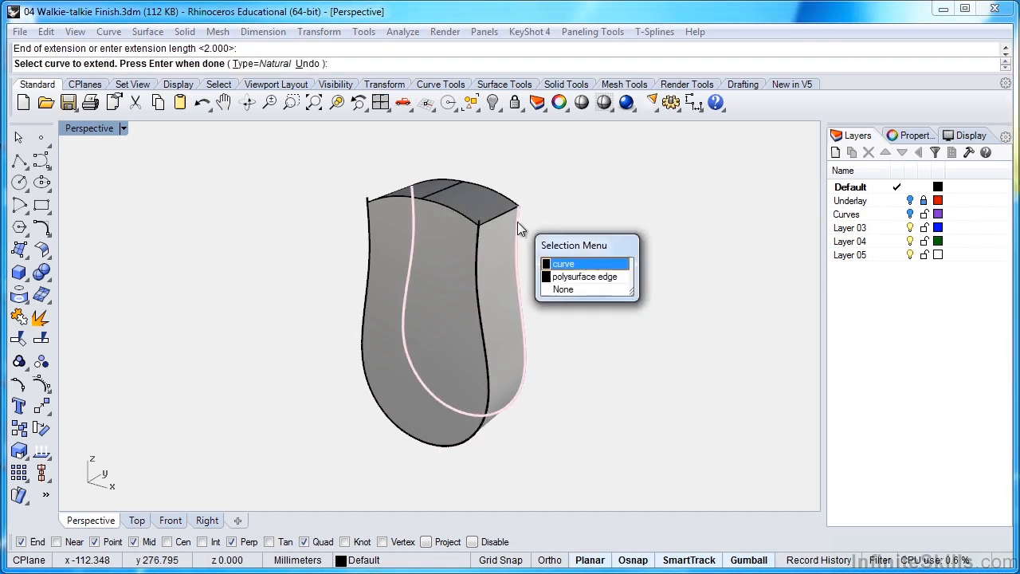
key(Return)
key(Return)
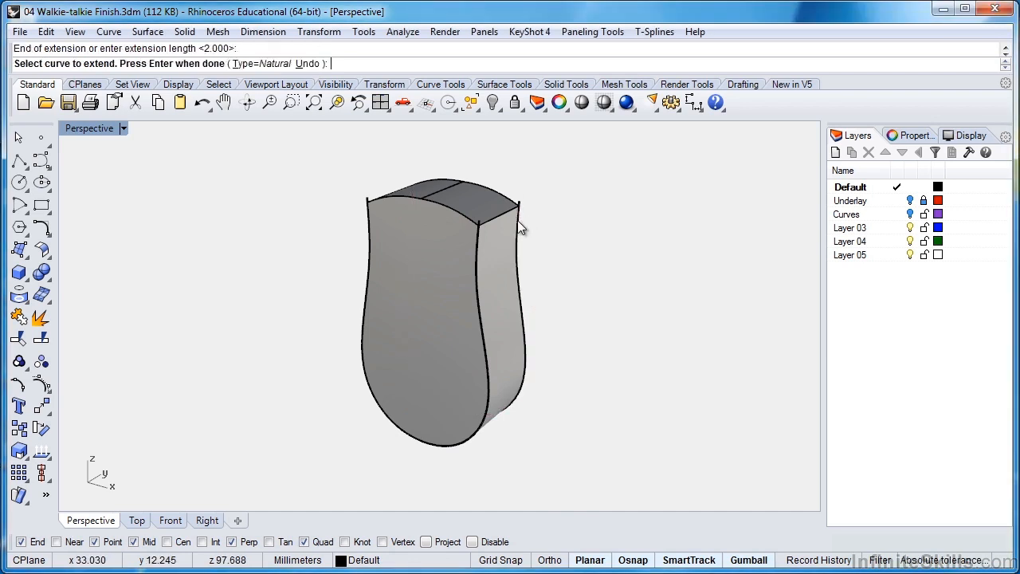
Step: Extend the remaining upper end of the back edge curve by 2 mm and finish extending curves
right_drag(257, 286, 383, 272)
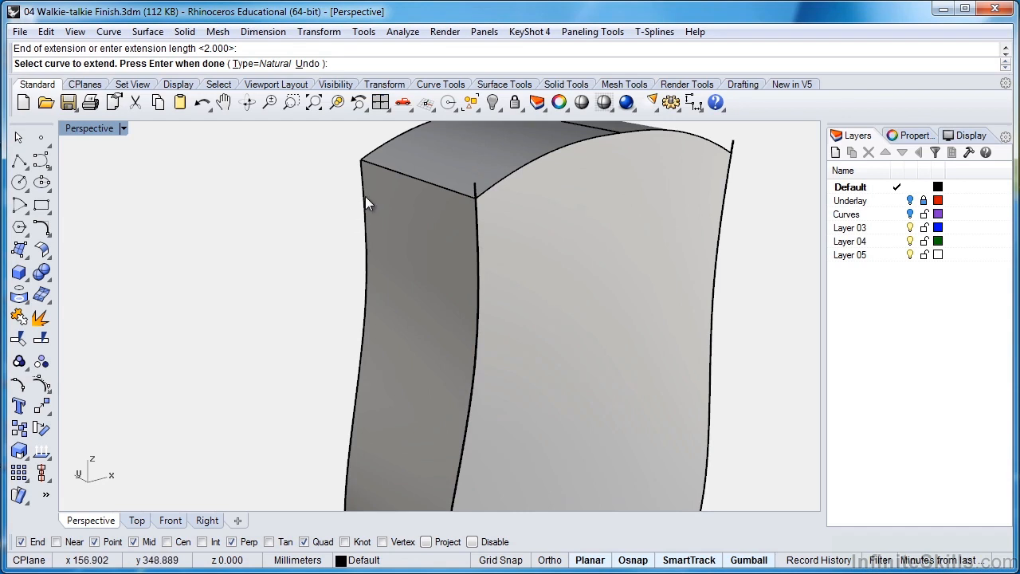
click(365, 198)
click(373, 232)
click(365, 239)
right_drag(366, 239, 417, 298)
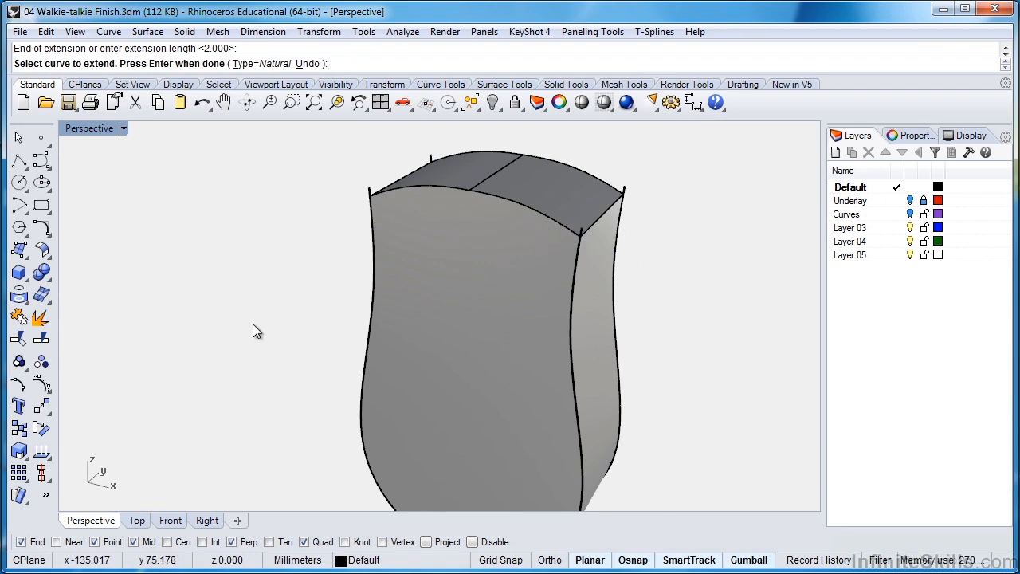
scroll(640, 278, down, 2)
shift+right_drag(631, 276, 496, 261)
key(Return)
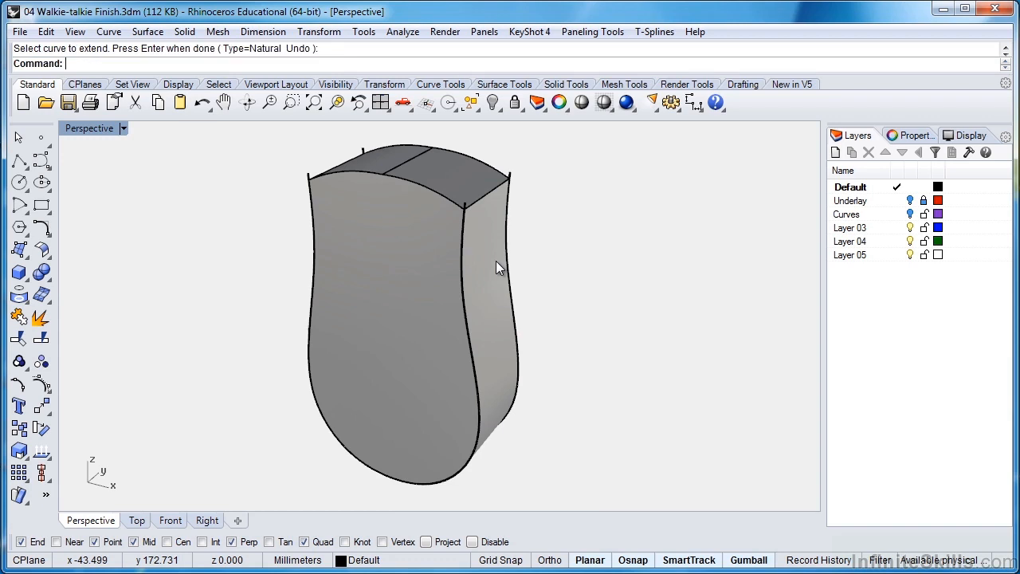